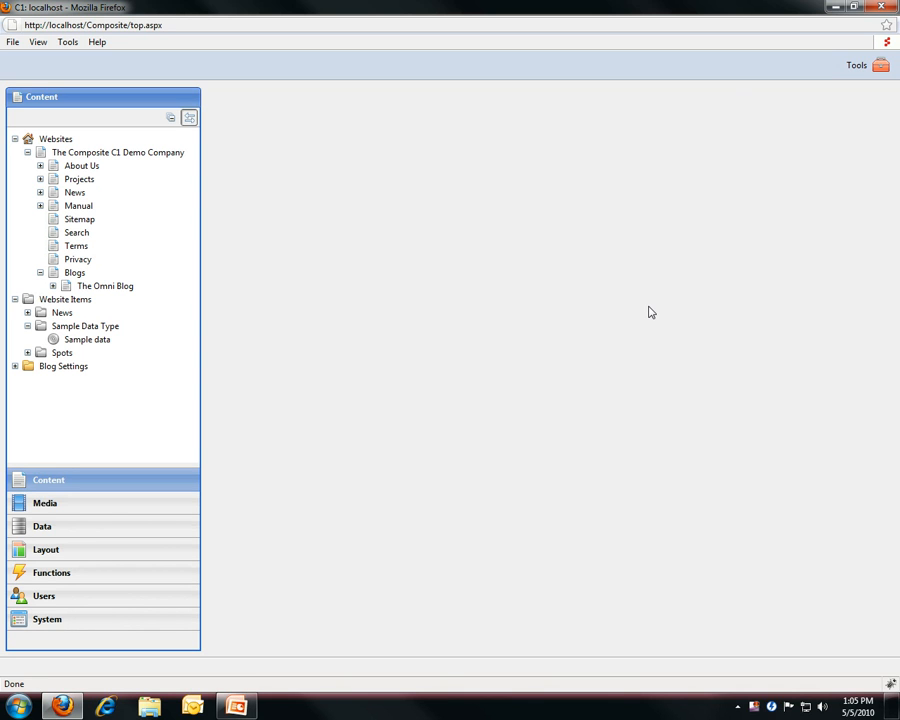
Open the Sample data item under Sample Data Type for editing and set its Page reference to About 3
right_click(82, 343)
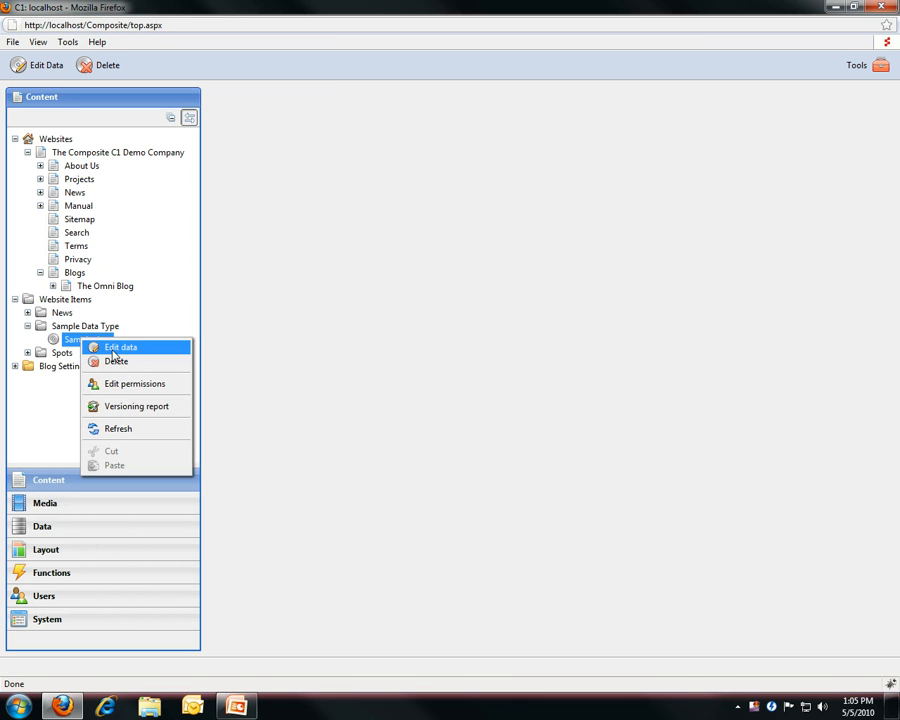
click(112, 346)
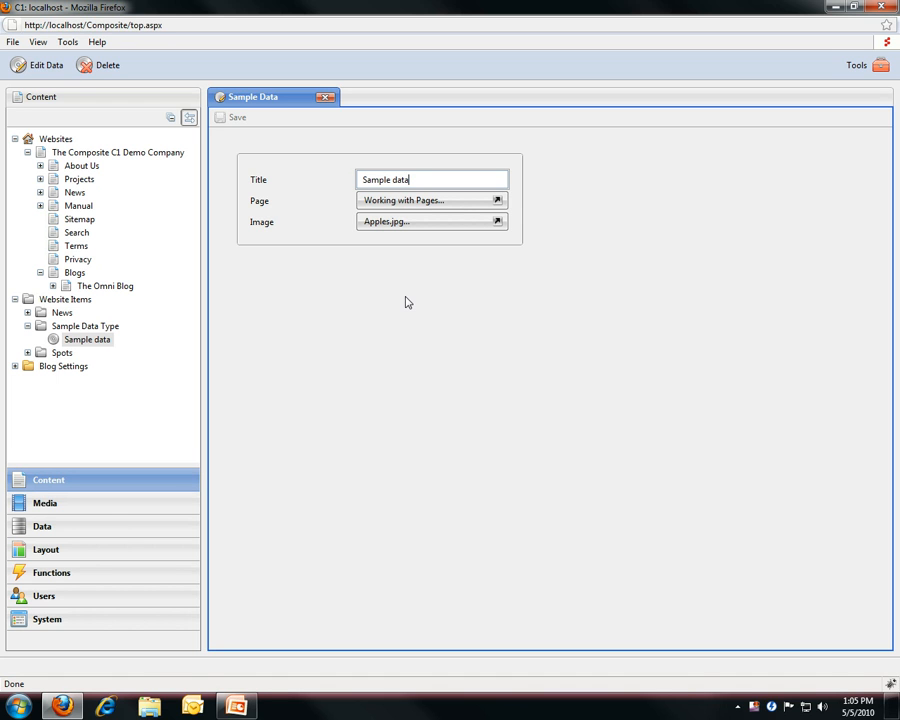
click(444, 203)
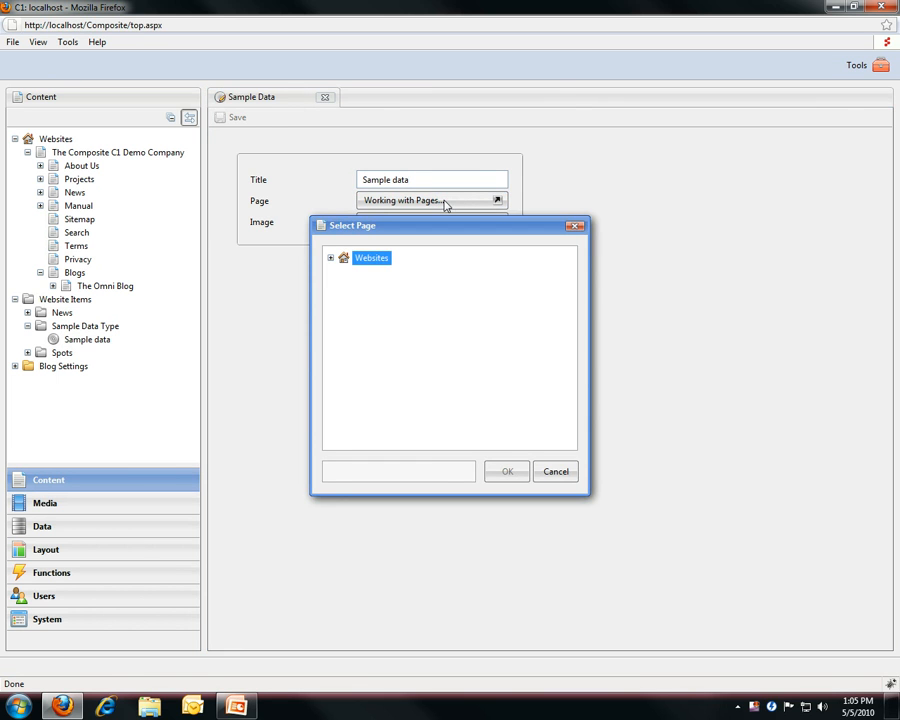
click(330, 258)
click(342, 272)
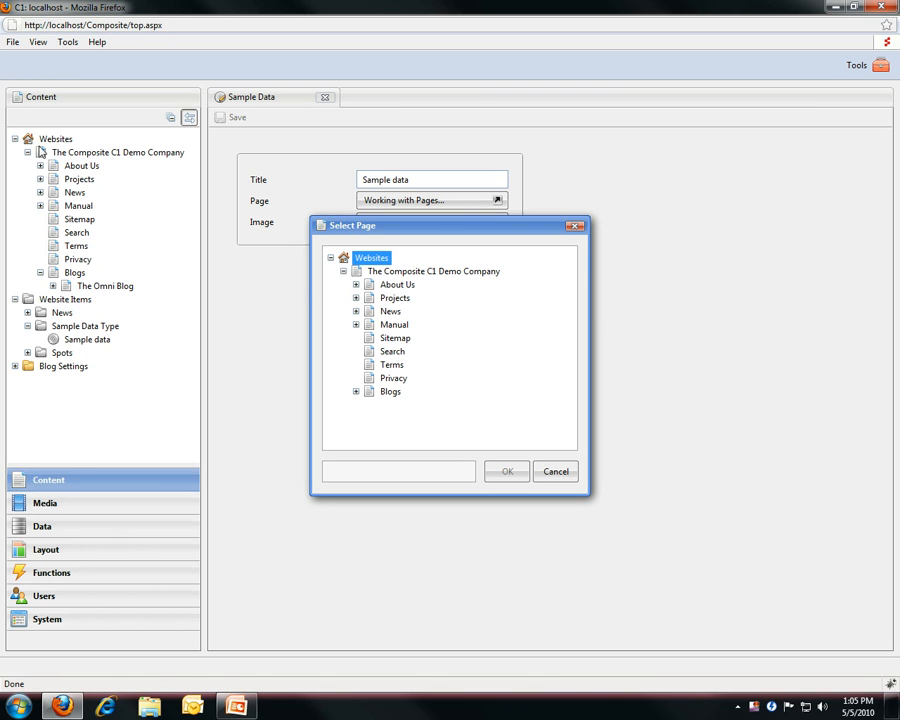
click(356, 285)
click(398, 312)
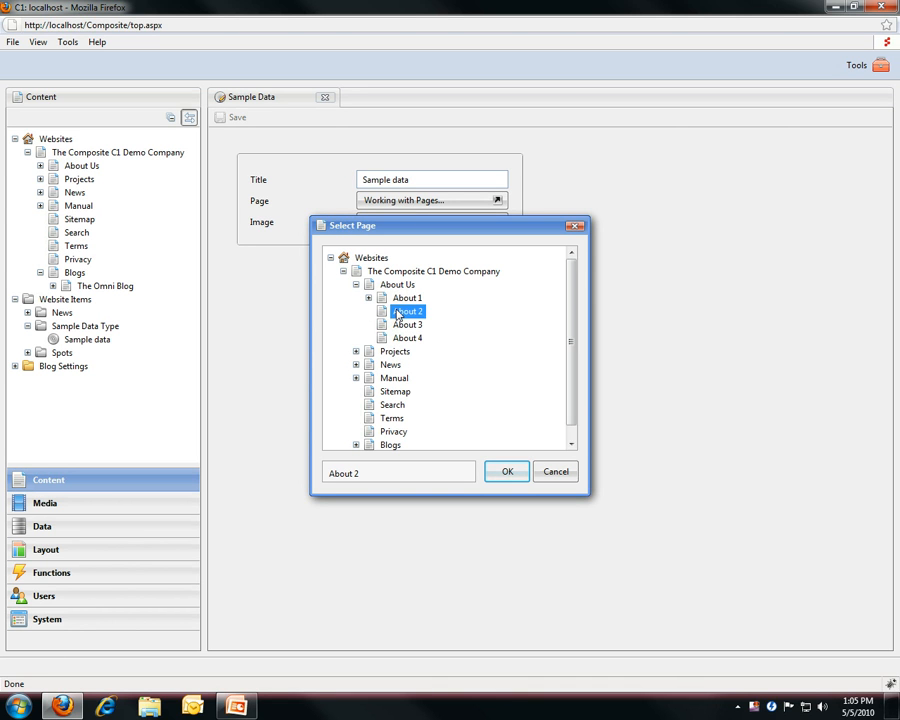
click(403, 325)
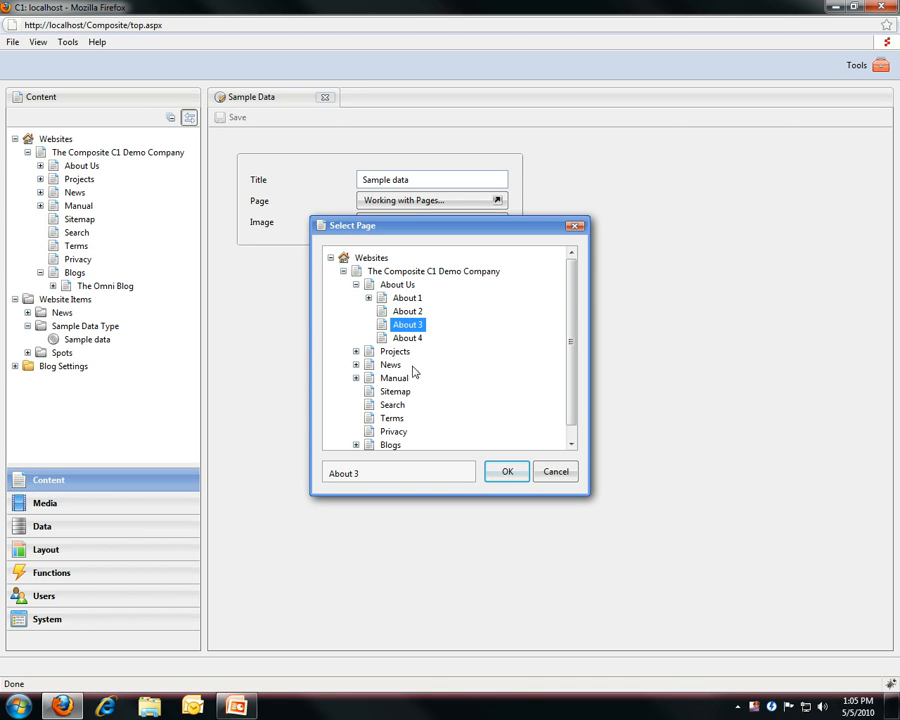
click(503, 474)
Start choosing a new image for the data item and expand the Media Archive down to the Content/100x100 folder
click(416, 221)
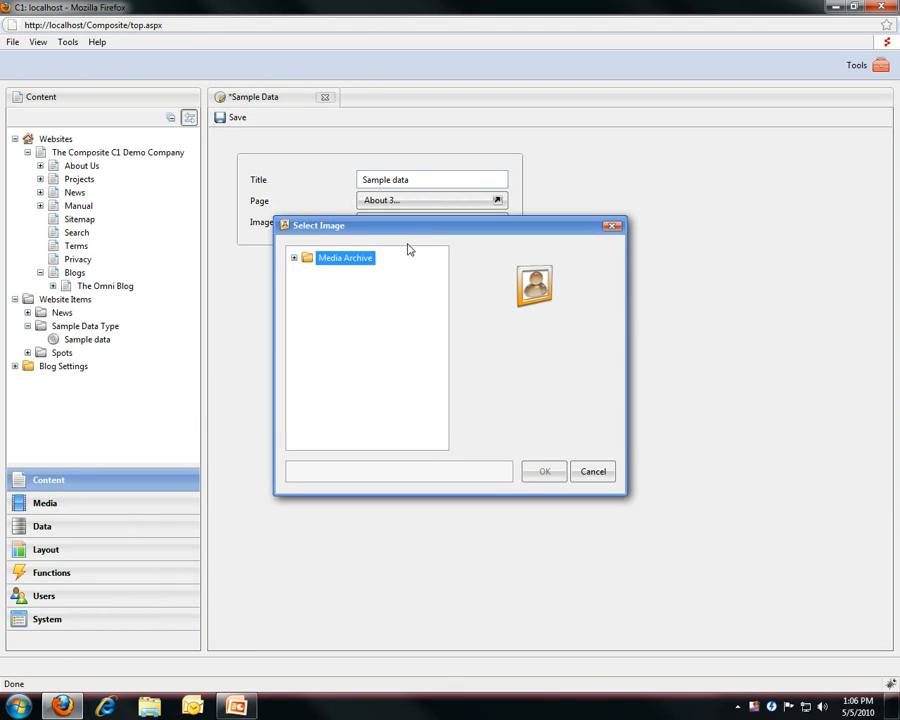
double_click(334, 260)
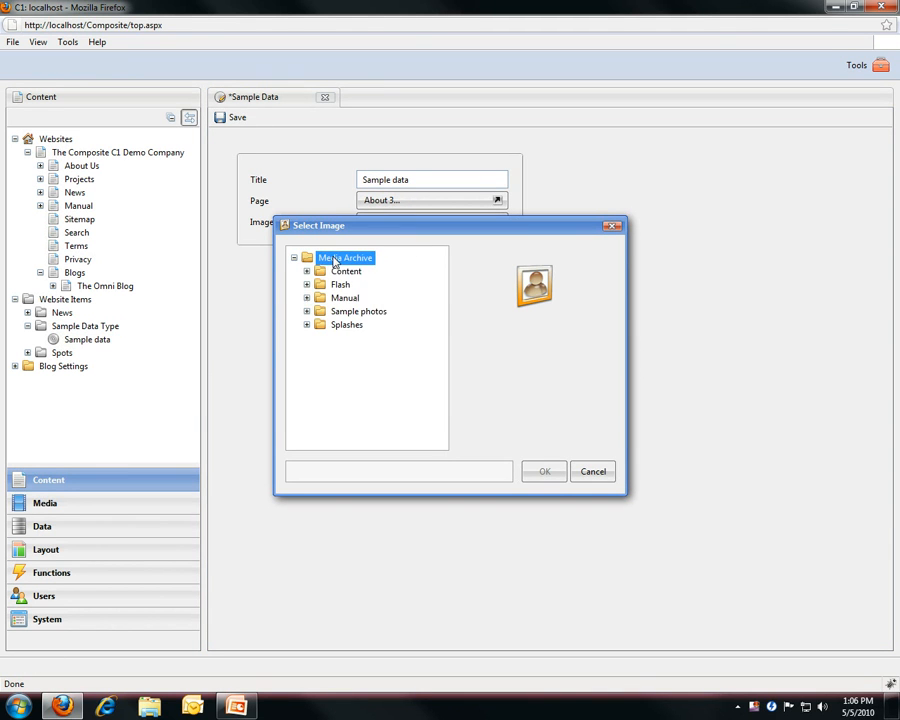
double_click(340, 270)
double_click(352, 284)
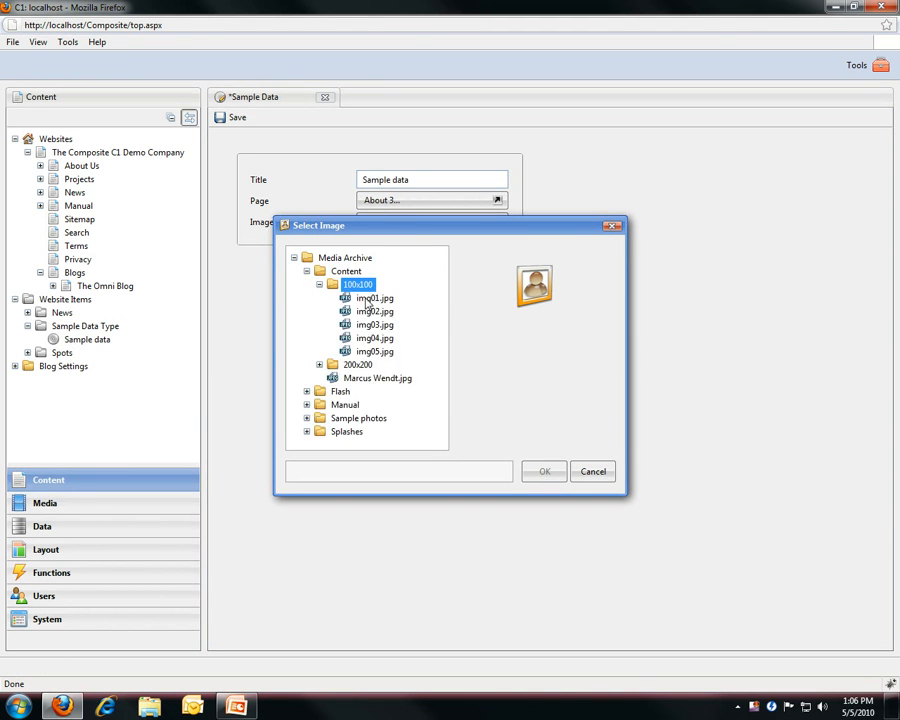
Preview several images in the 100x100 and 200x200 folders of the Media Archive
click(368, 298)
click(372, 325)
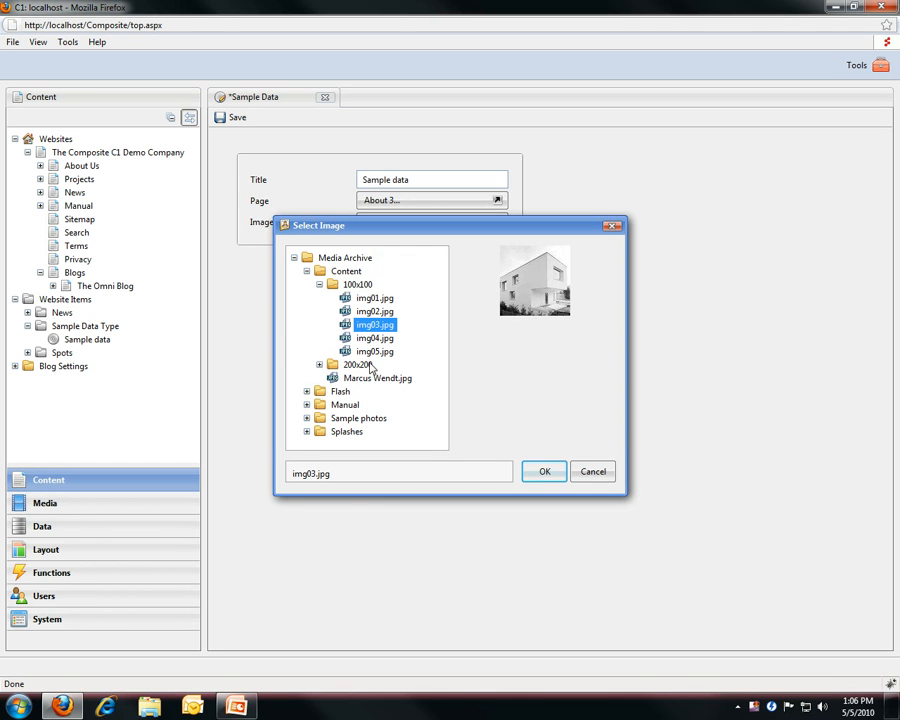
double_click(362, 365)
click(373, 379)
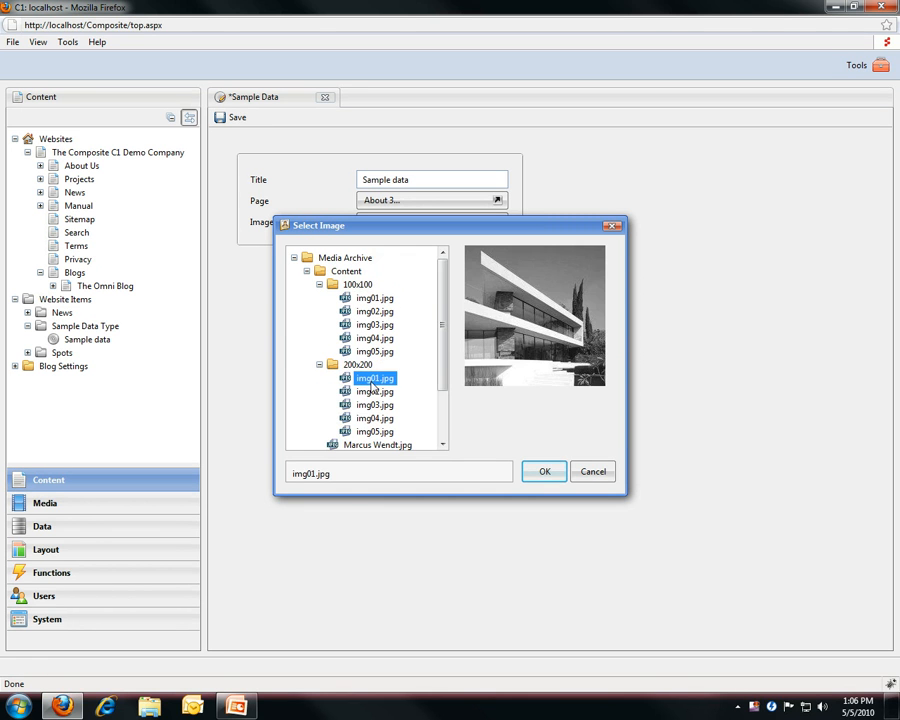
click(374, 392)
click(376, 417)
click(378, 405)
key(Up)
key(Up)
key(Up)
key(Up)
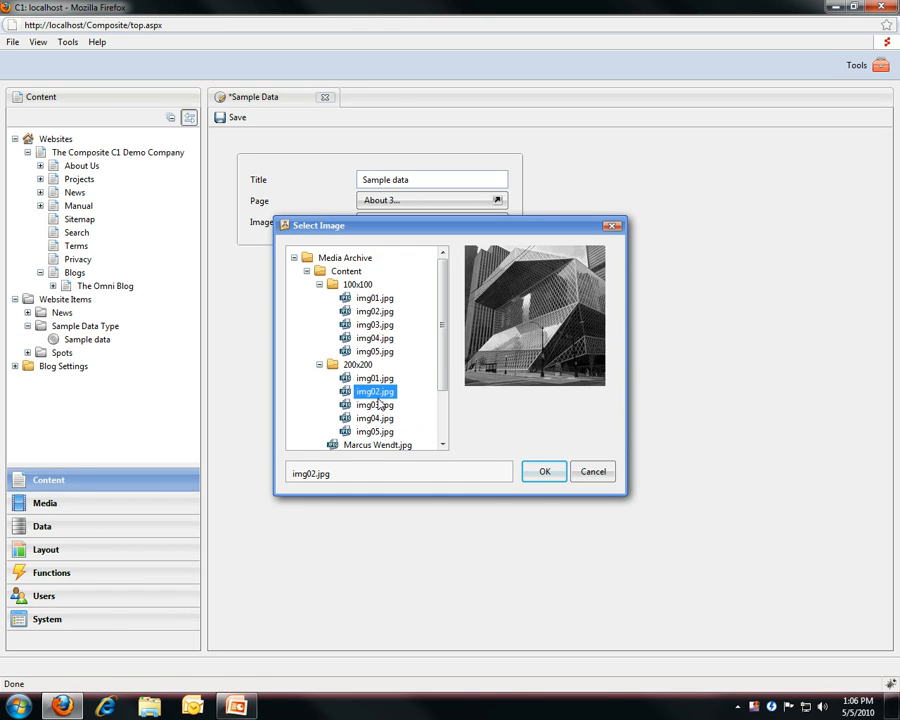
key(Up)
key(Up)
key(Up)
key(Up)
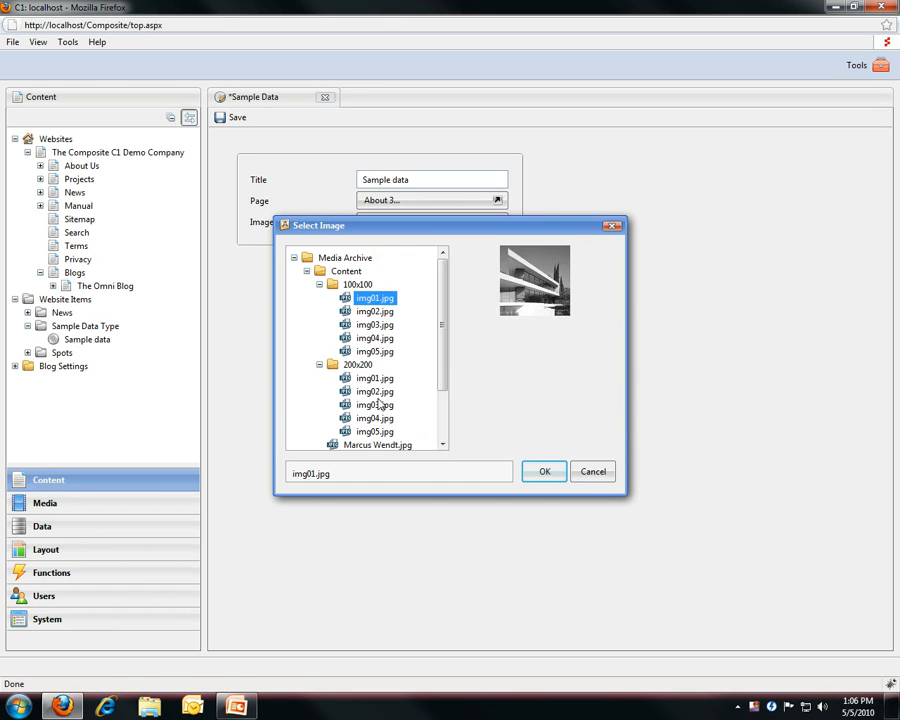
key(Up)
key(Left)
key(Right)
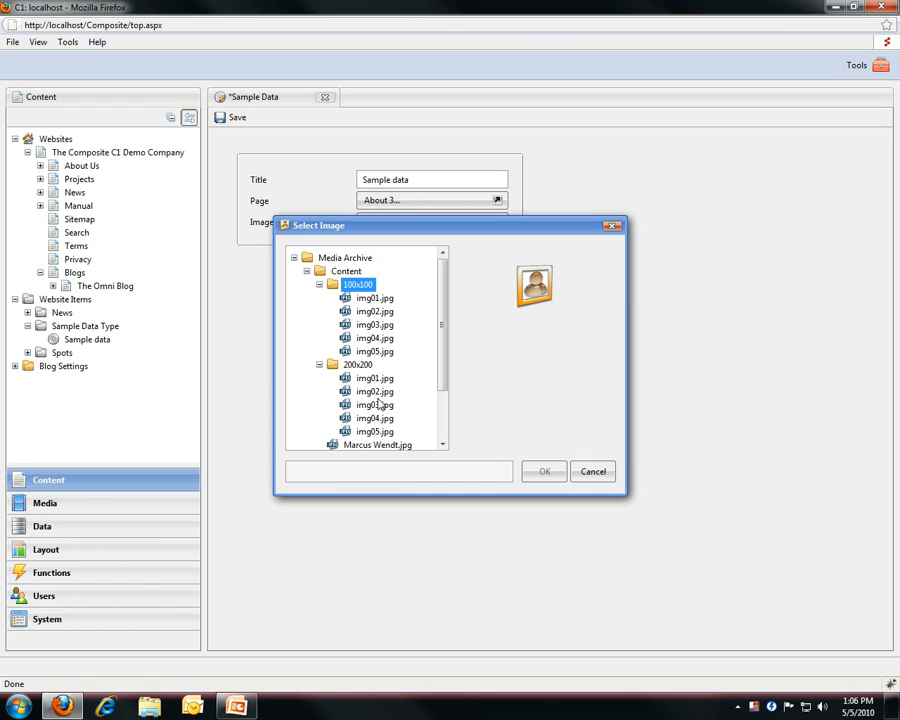
Set the data item's image to img05.jpg from the 100x100 folder
key(Down)
key(Down)
key(Down)
key(Down)
key(Down)
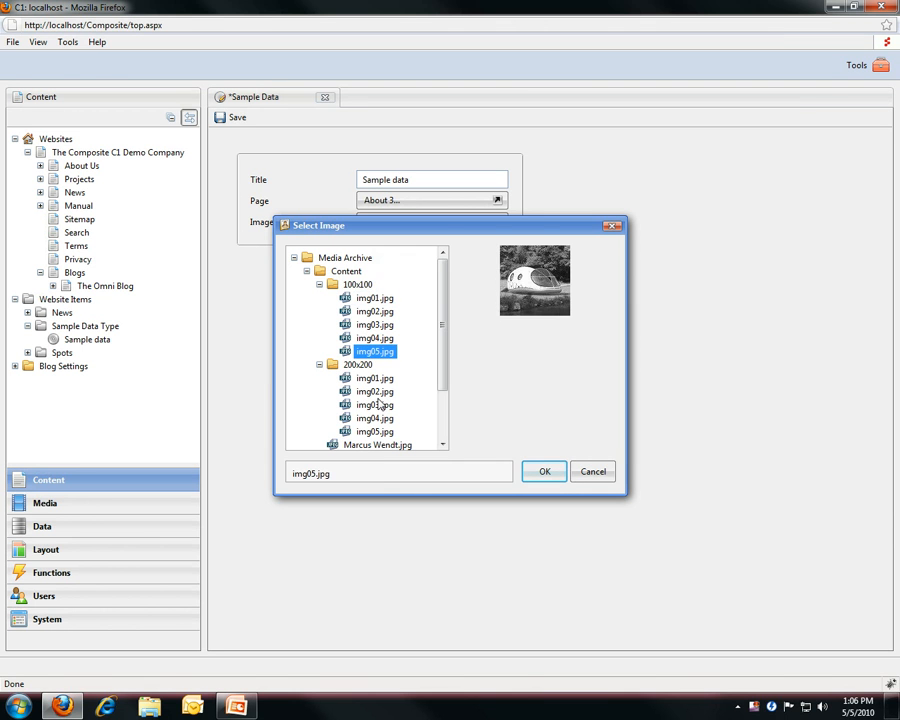
key(Return)
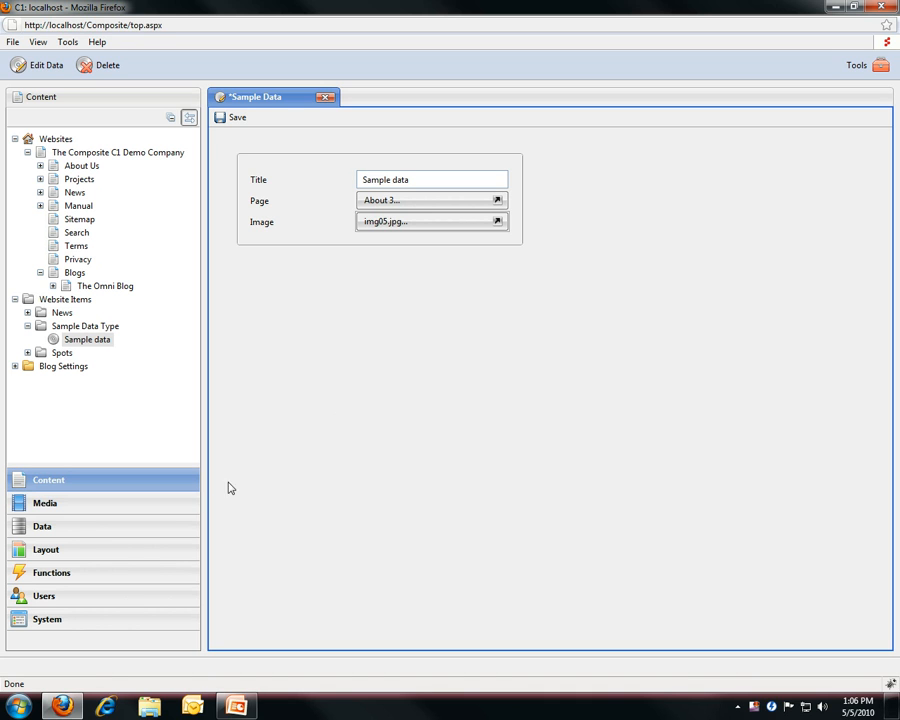
Open the Demo.SampleType global datatype for editing and show its list of fields
click(124, 525)
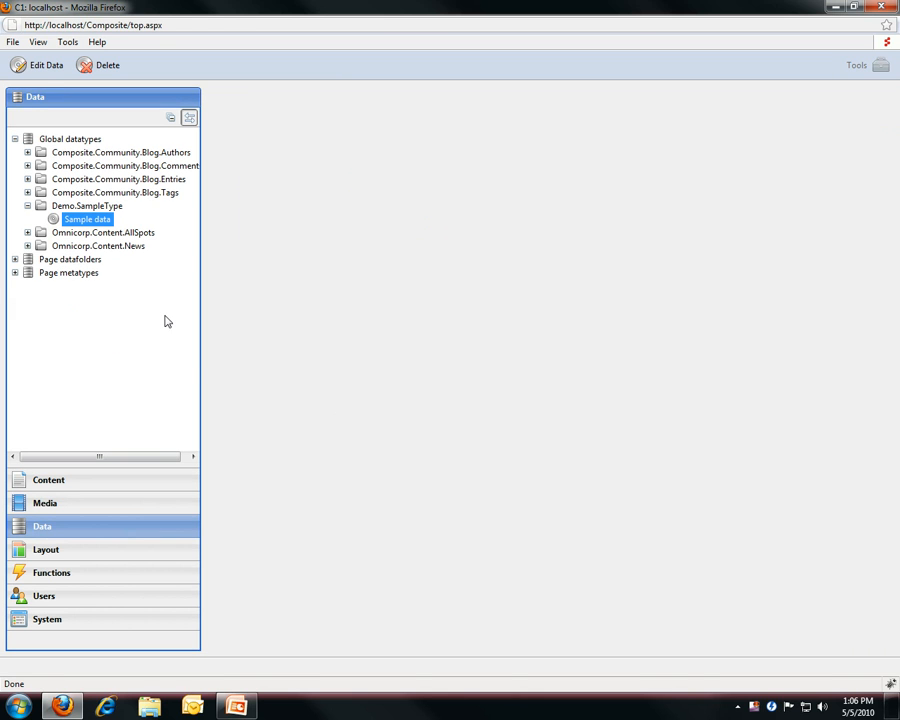
right_click(112, 209)
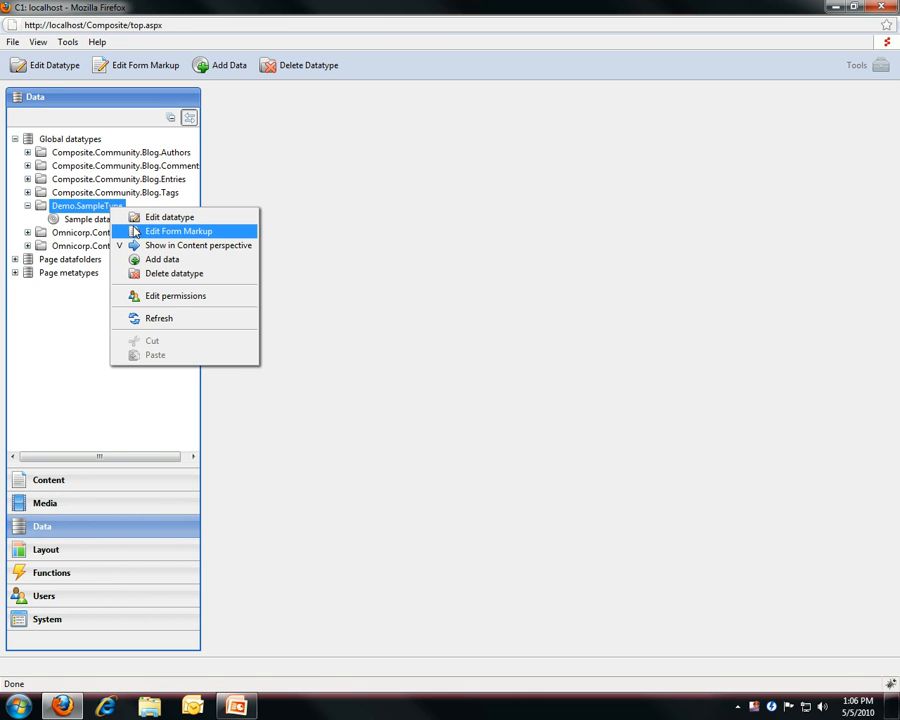
click(134, 219)
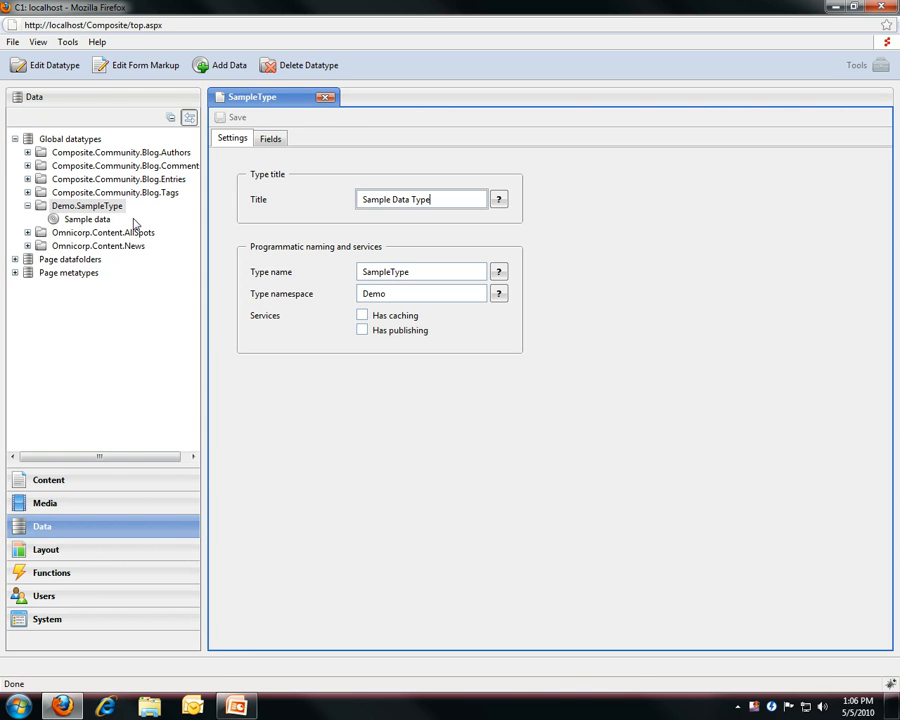
click(270, 139)
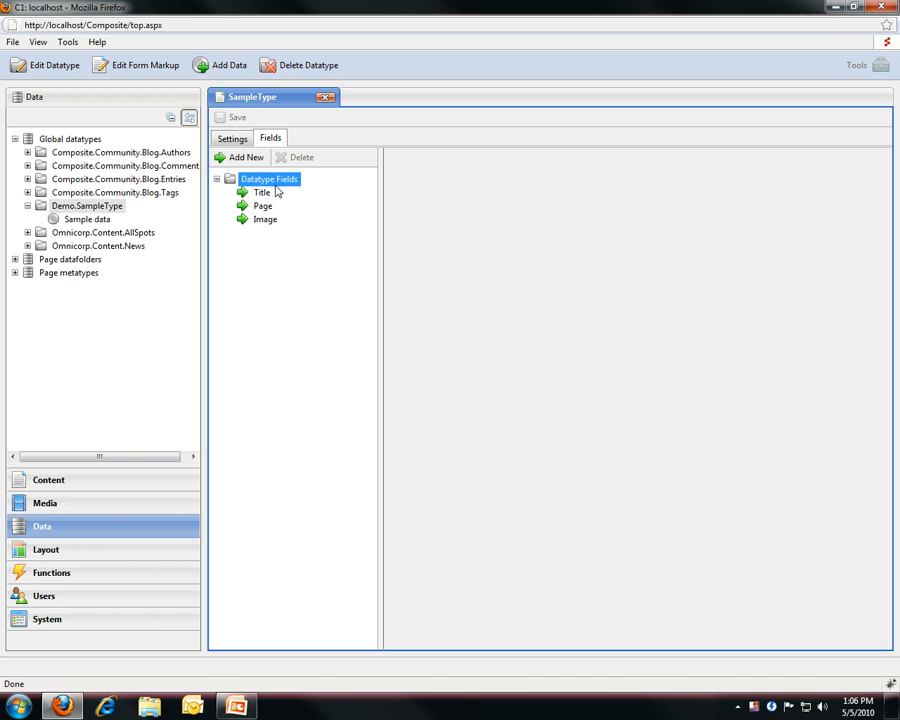
Add a new field to the SampleType datatype and name it Renamed2
click(254, 160)
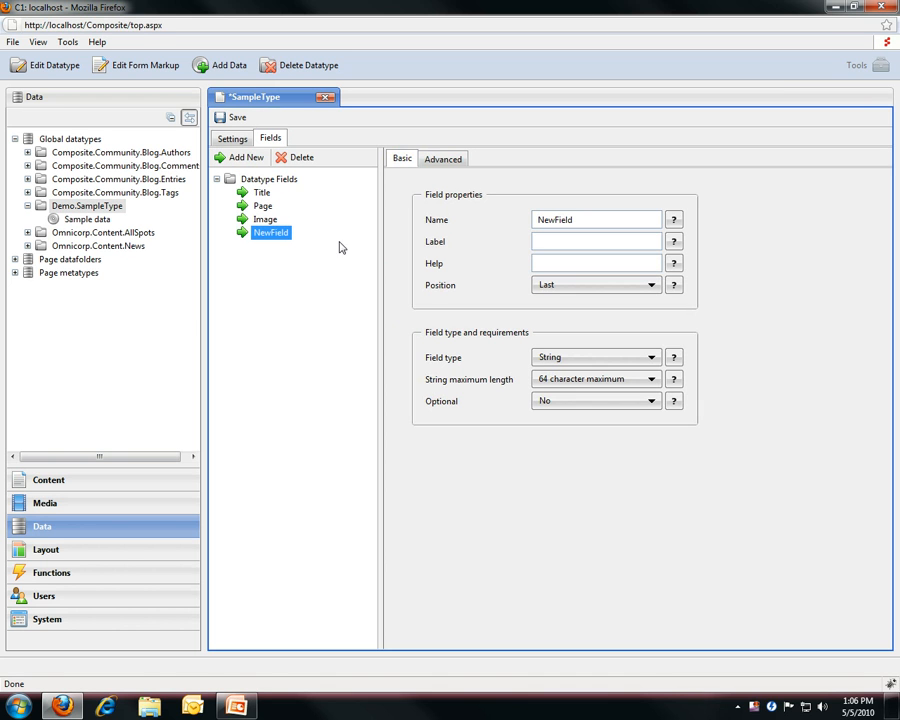
click(591, 218)
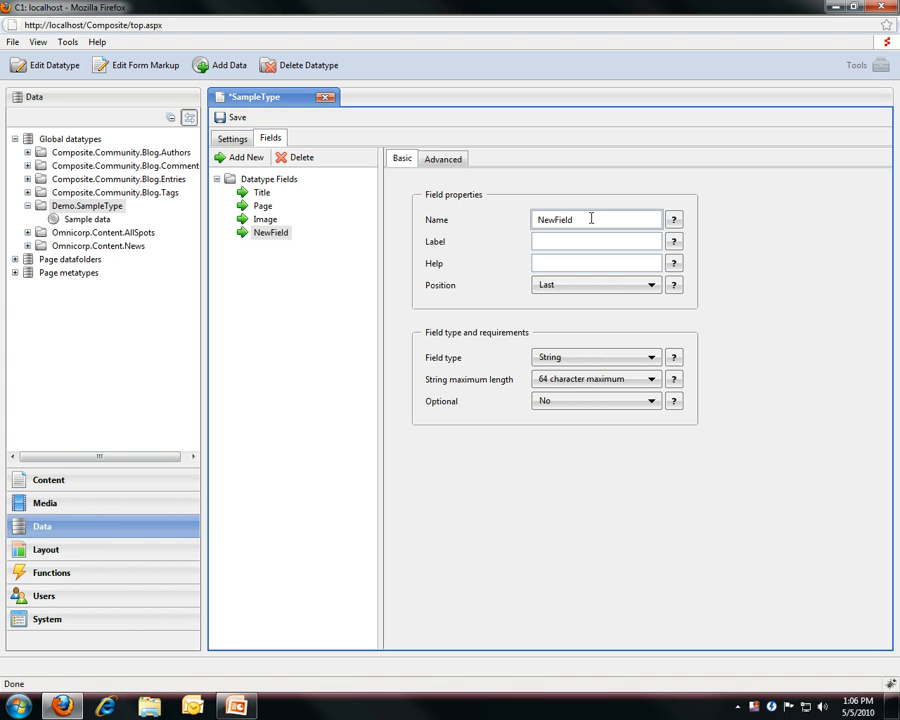
double_click(591, 218)
text(Renamed)
text(2)
Open the ImageBrowser XSLT function in the Demo folder for editing and show its function calls
click(106, 574)
double_click(62, 168)
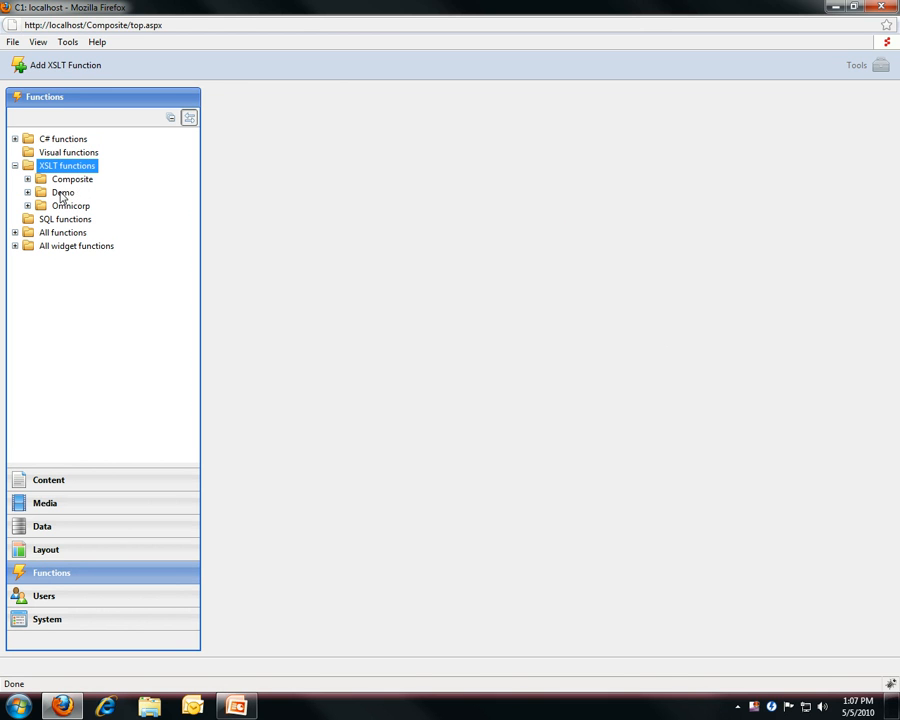
double_click(62, 194)
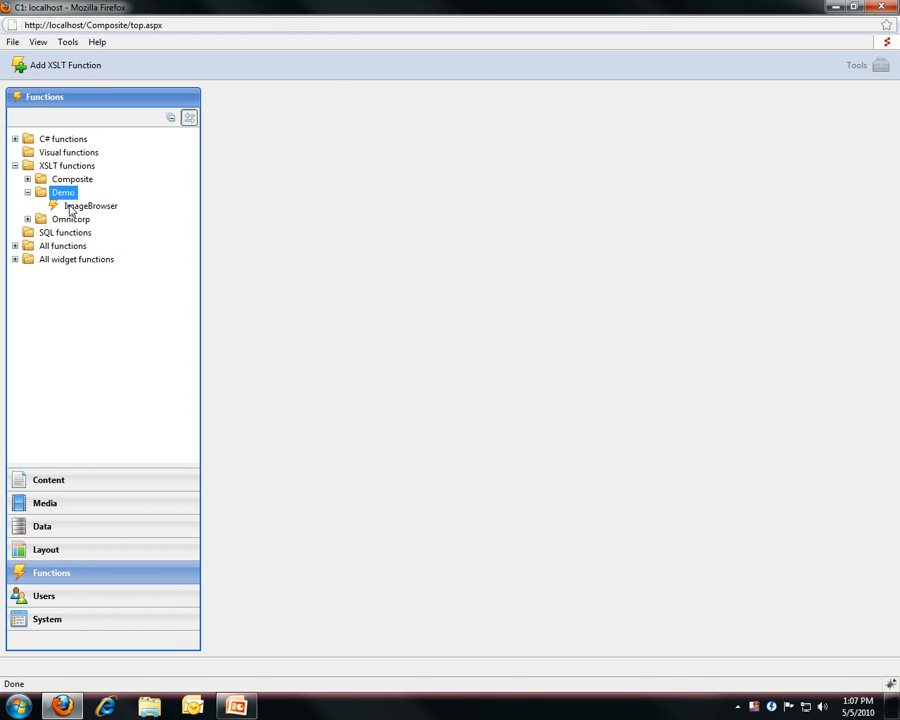
right_click(71, 207)
click(98, 216)
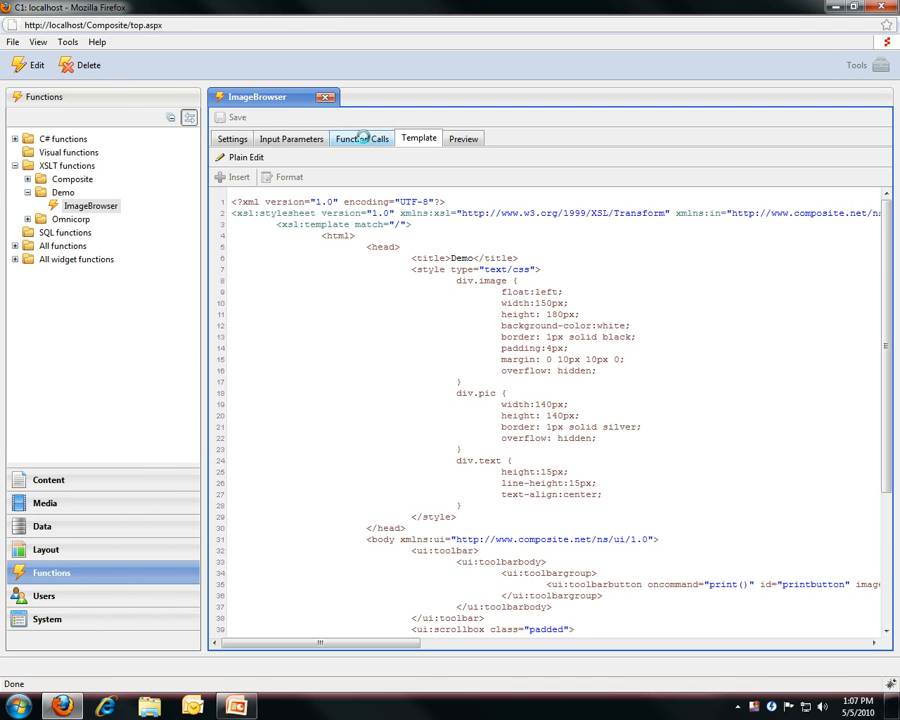
click(364, 140)
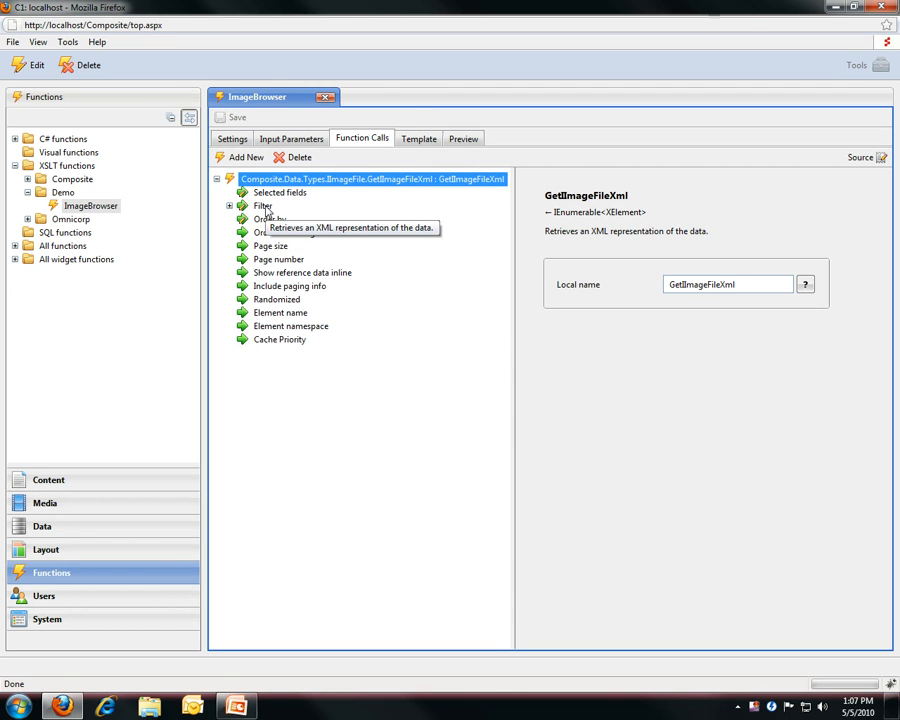
Examine the Filter and Order by parameters of the GetIImageFileXml function call
click(263, 206)
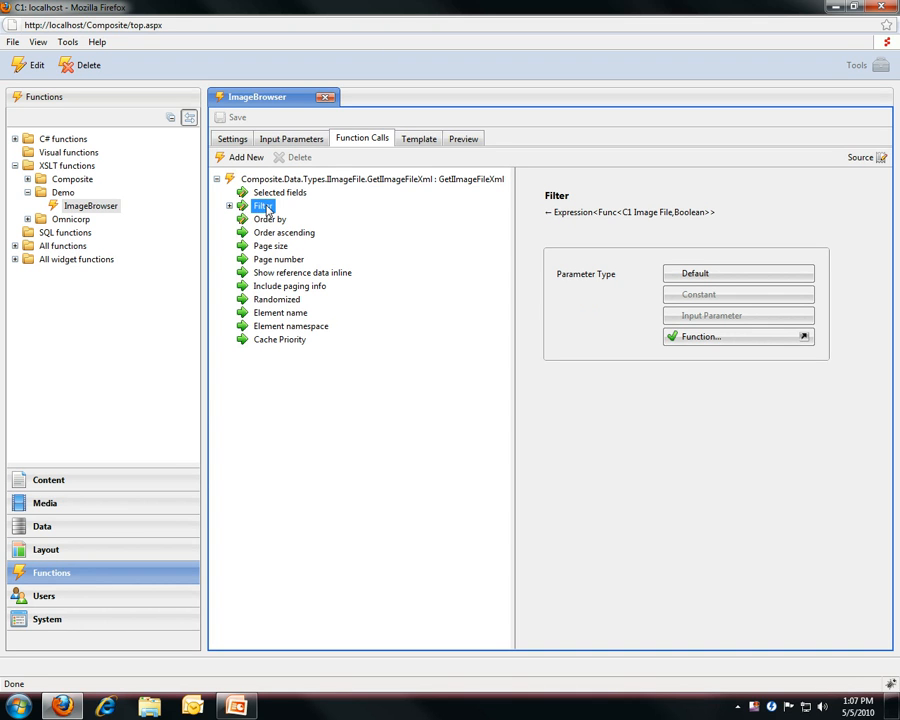
click(266, 220)
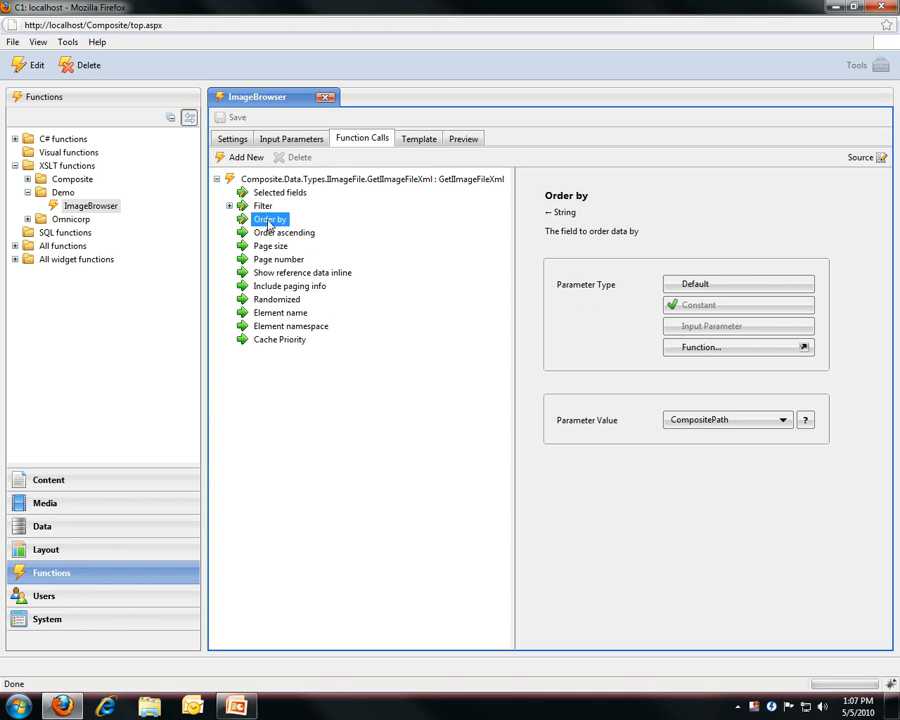
click(265, 207)
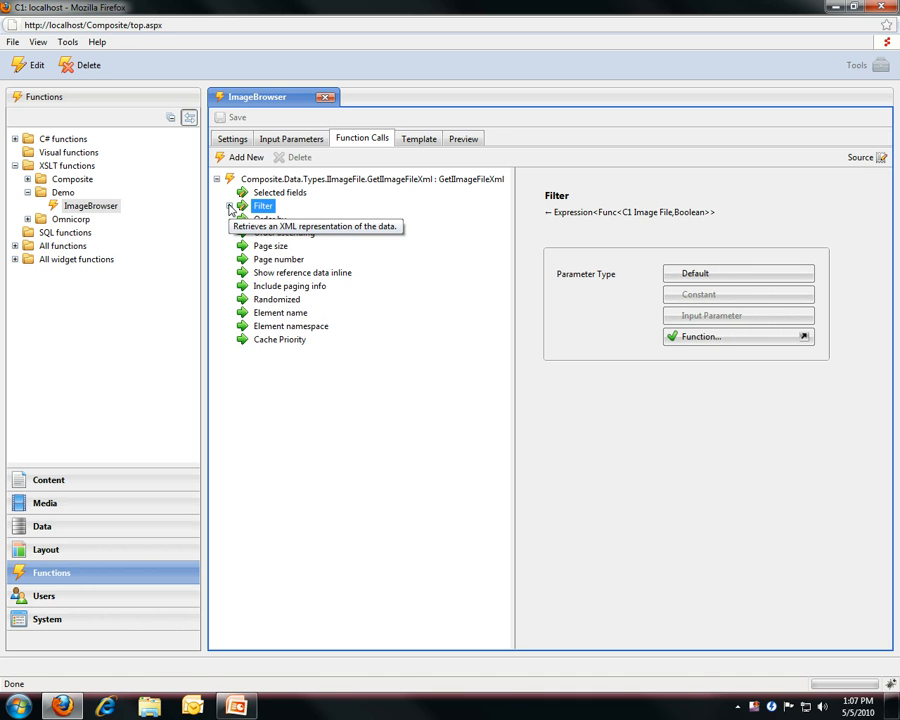
Inspect the filter's Media Folder and Include Subfolders parameters, and view the function calls' source markup before returning to the design view
click(229, 206)
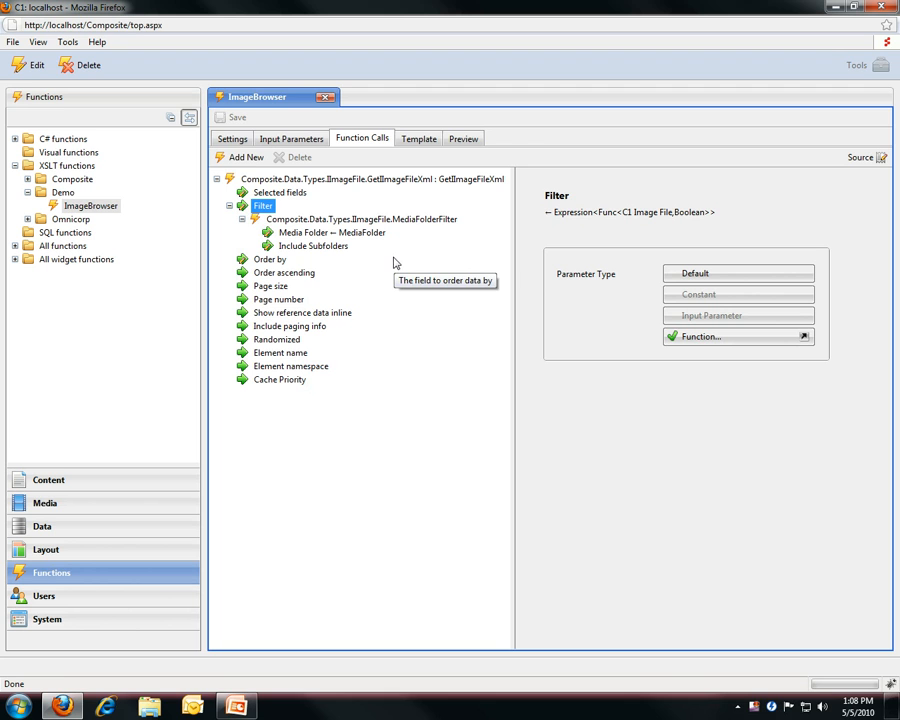
click(314, 232)
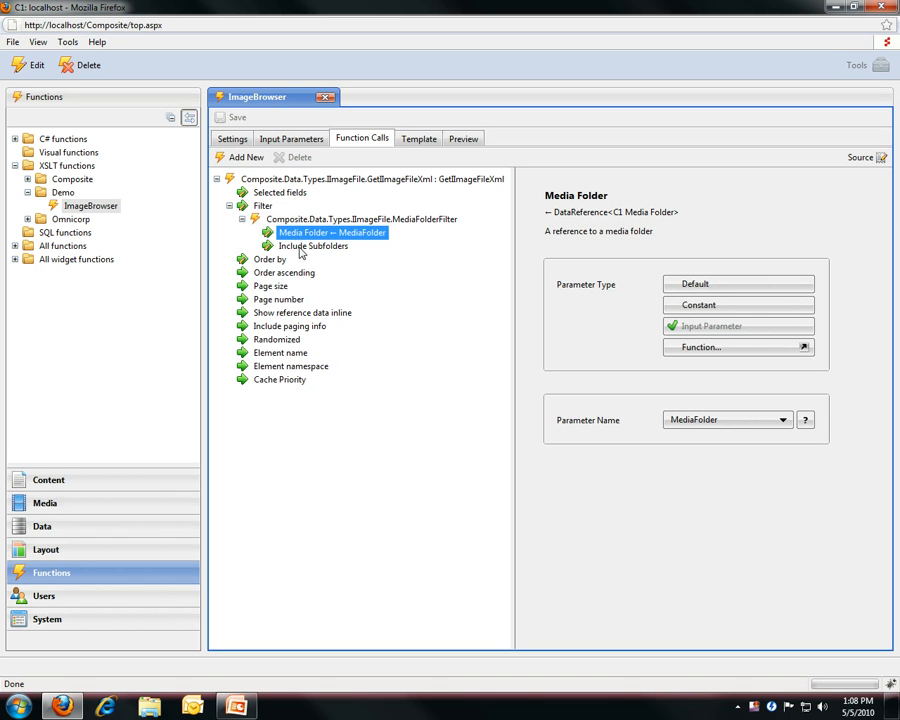
click(301, 247)
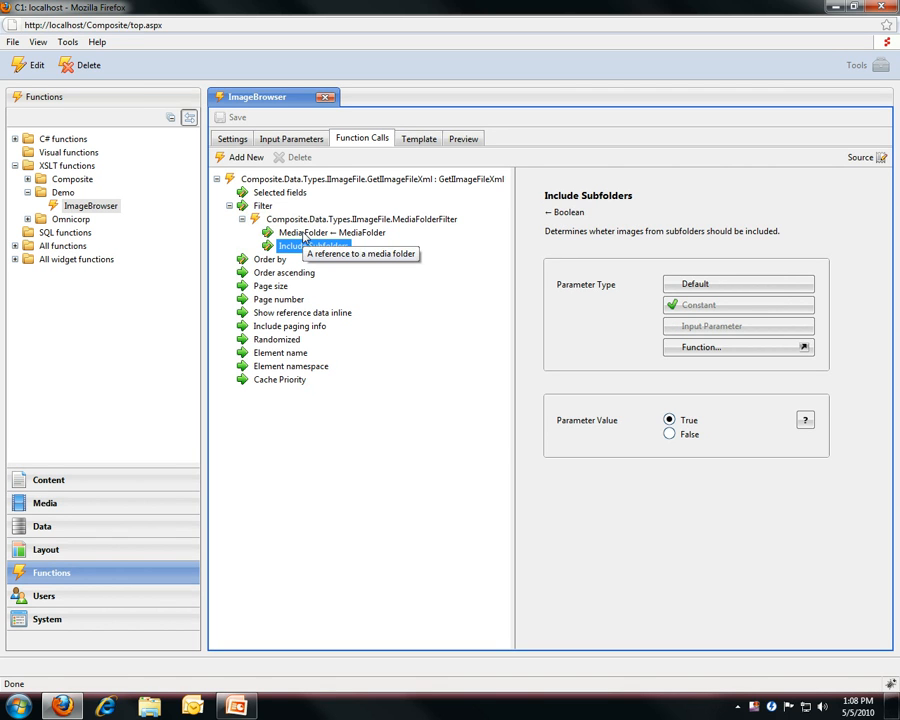
click(304, 236)
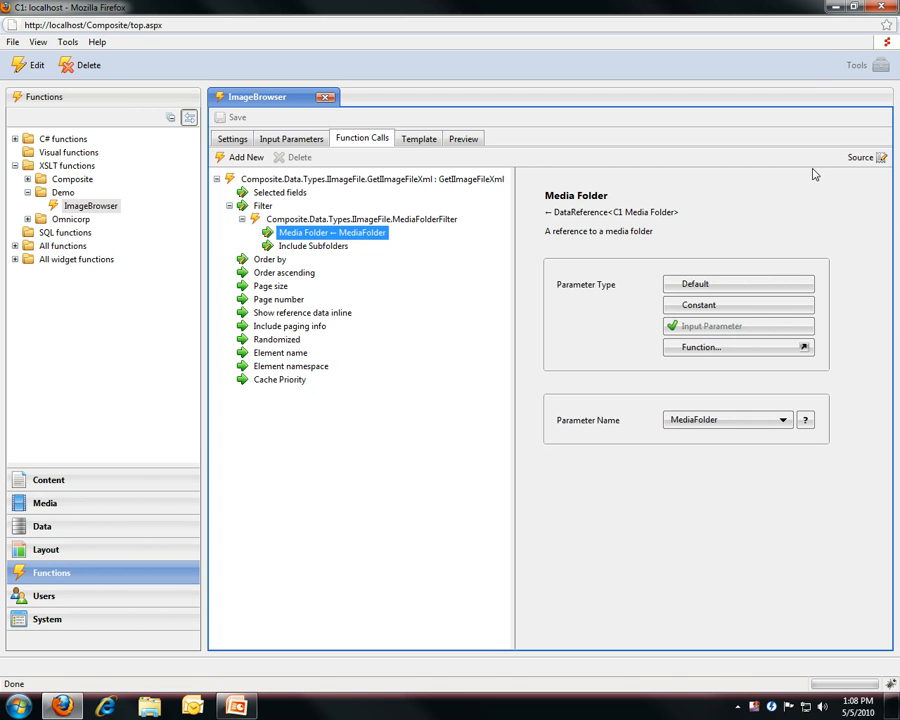
click(879, 160)
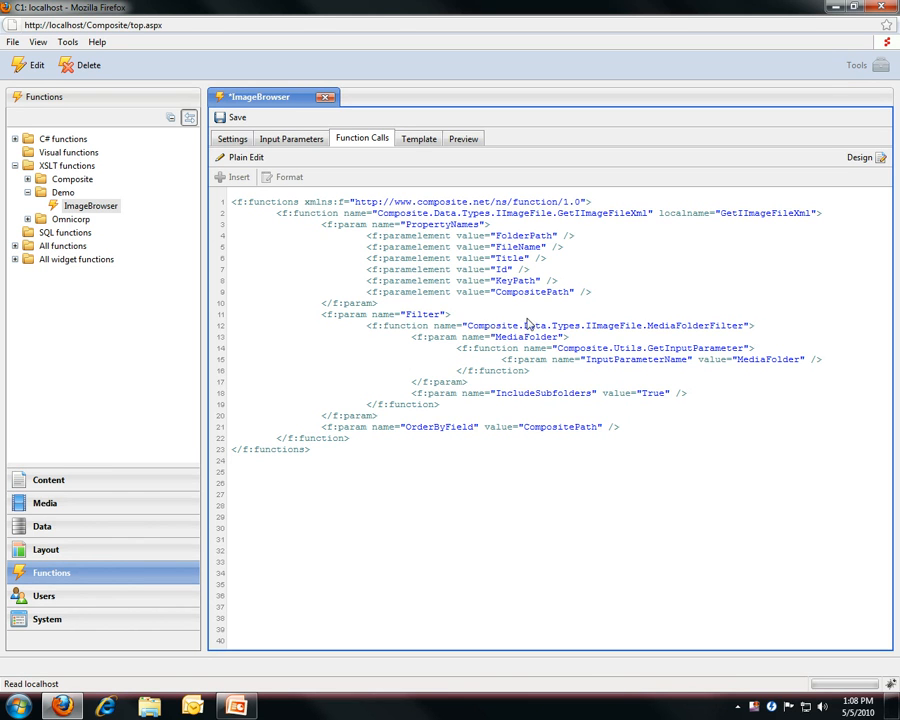
click(866, 157)
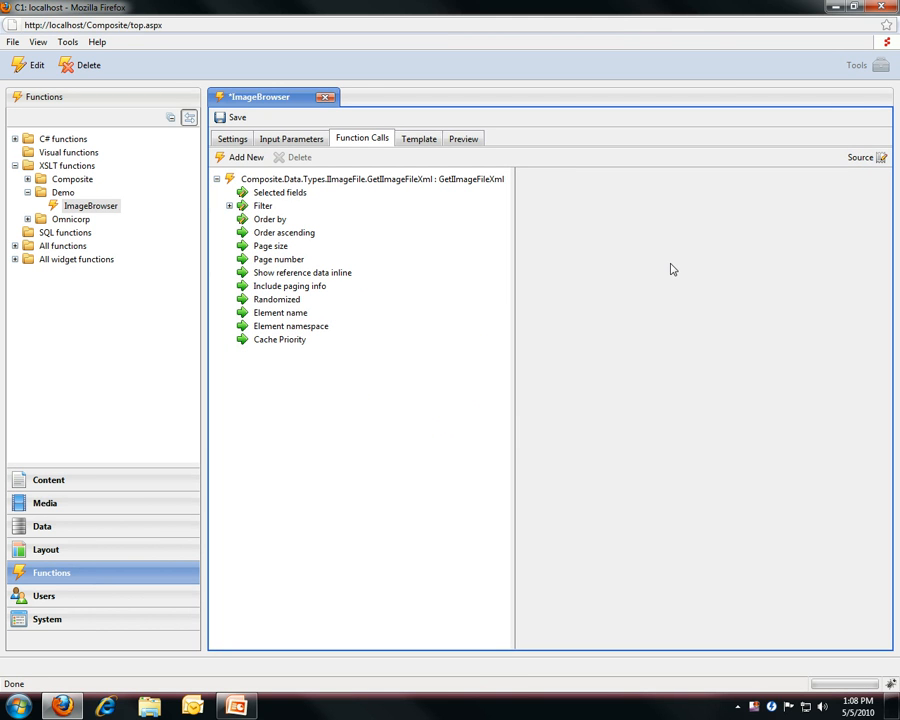
Set the Order ascending parameter of the GetIImageFileXml function call to a constant value
click(229, 206)
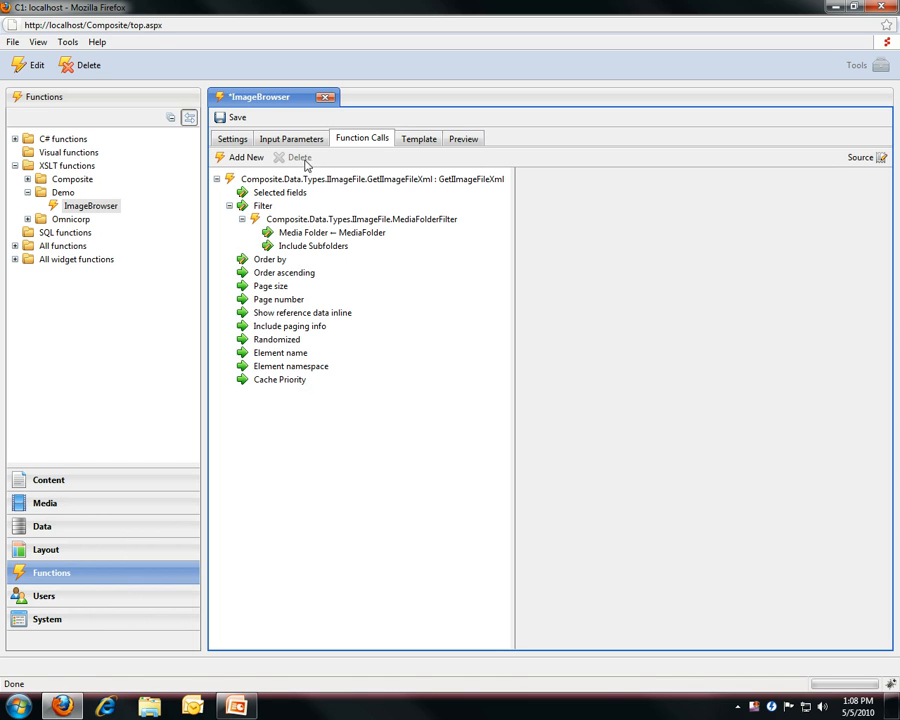
click(301, 277)
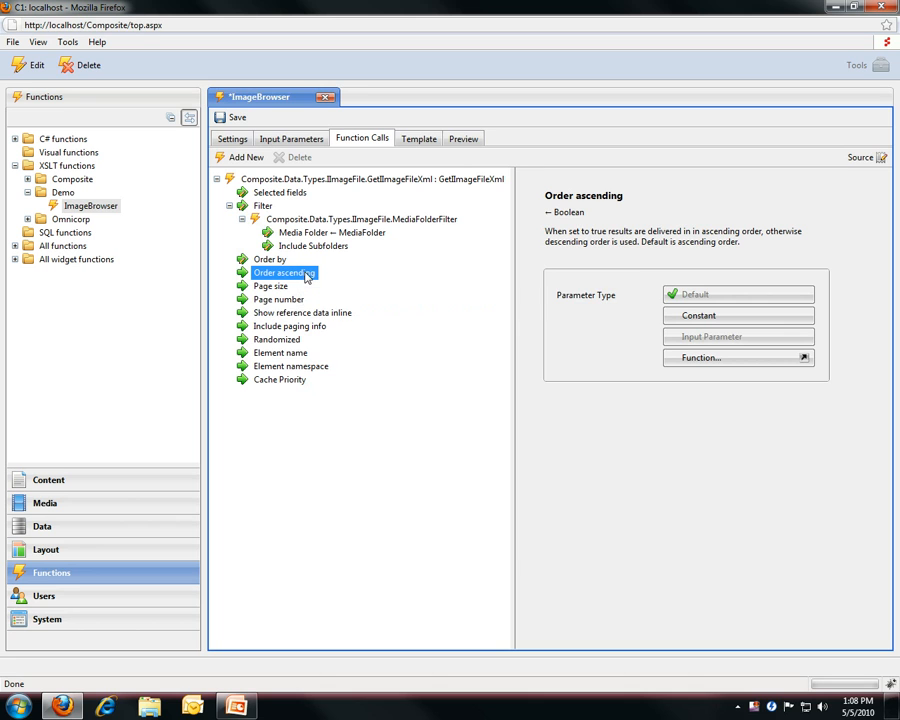
click(694, 318)
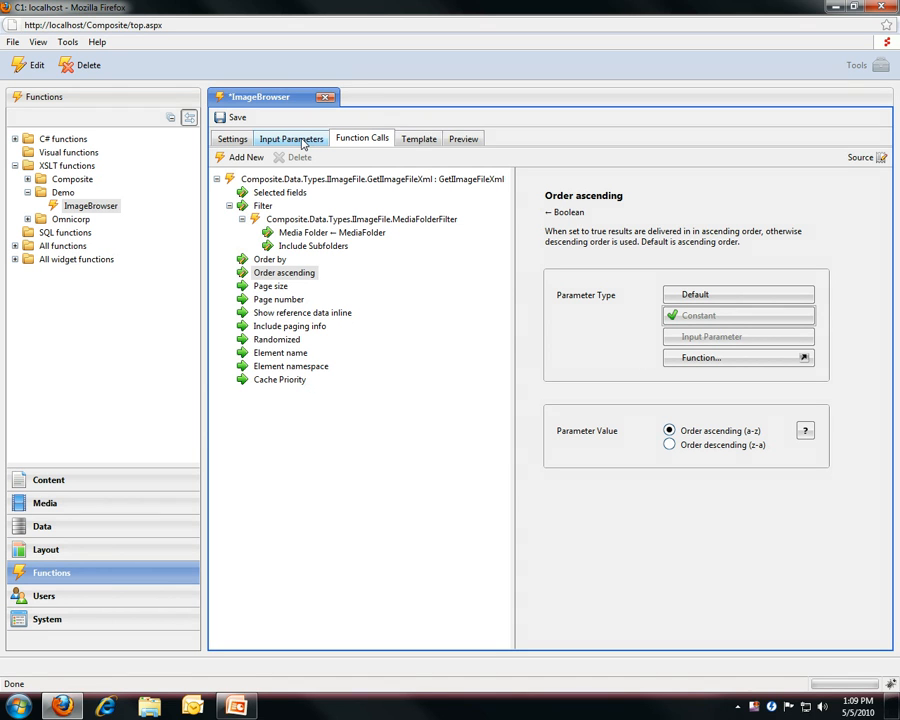
Add an input parameter named Order to the ImageBrowser function and set its parameter type to Boolean
click(294, 140)
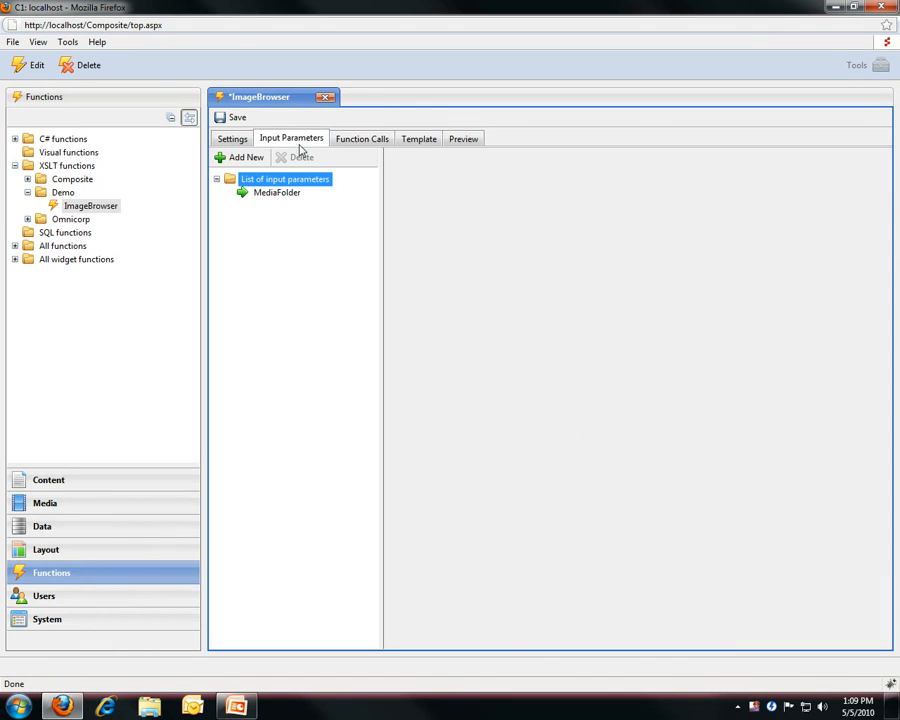
click(244, 157)
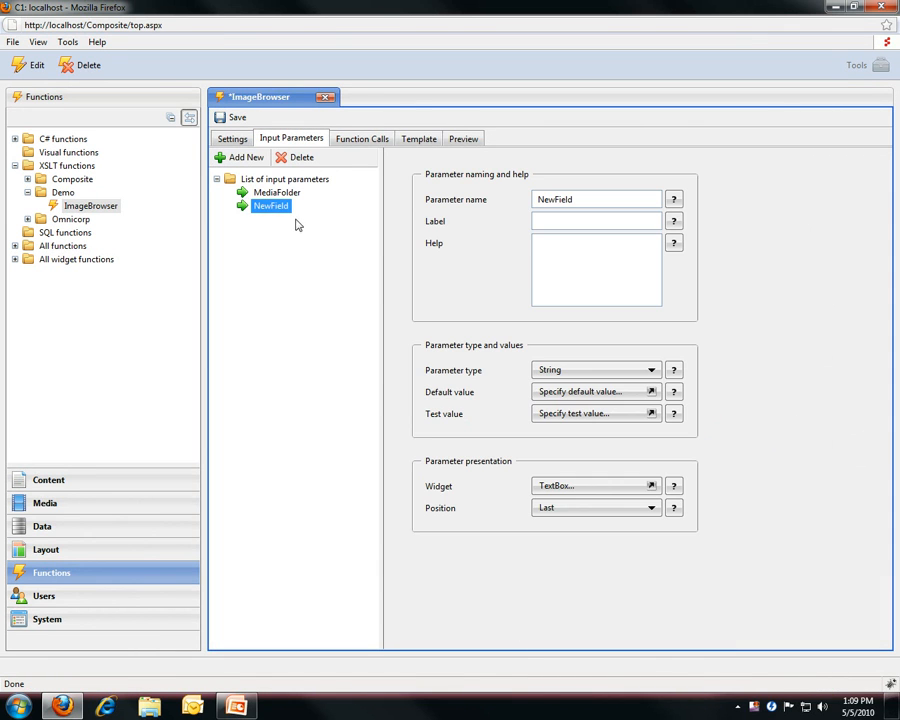
double_click(612, 201)
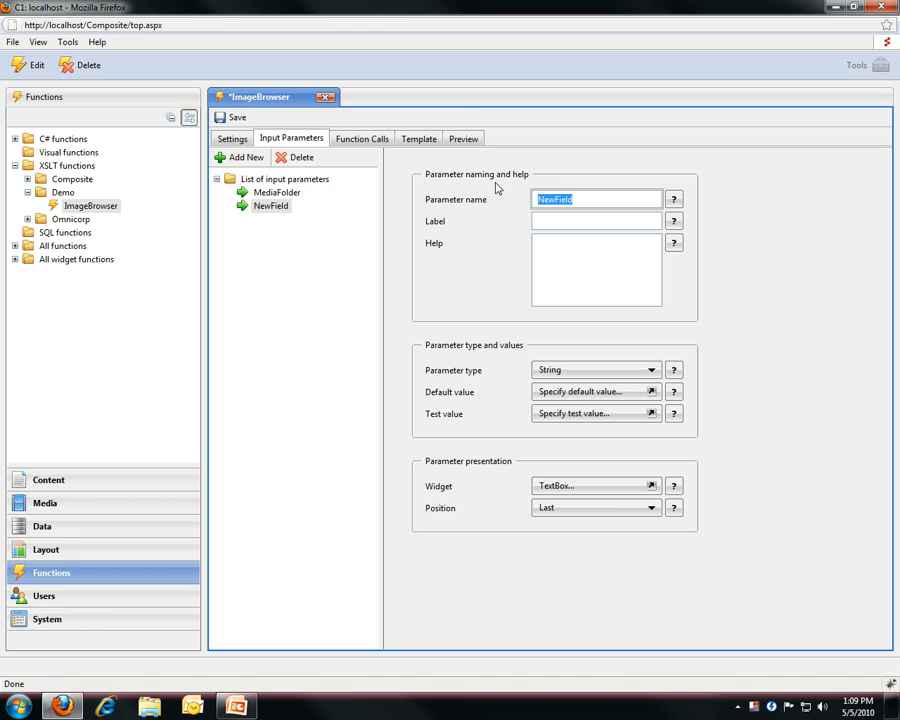
text(Order)
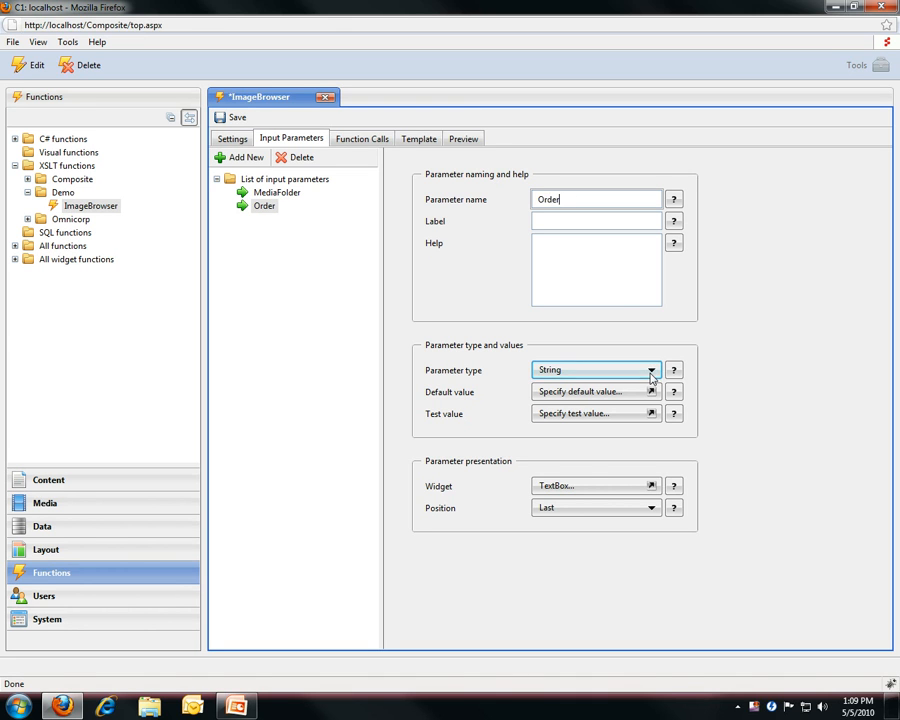
click(651, 372)
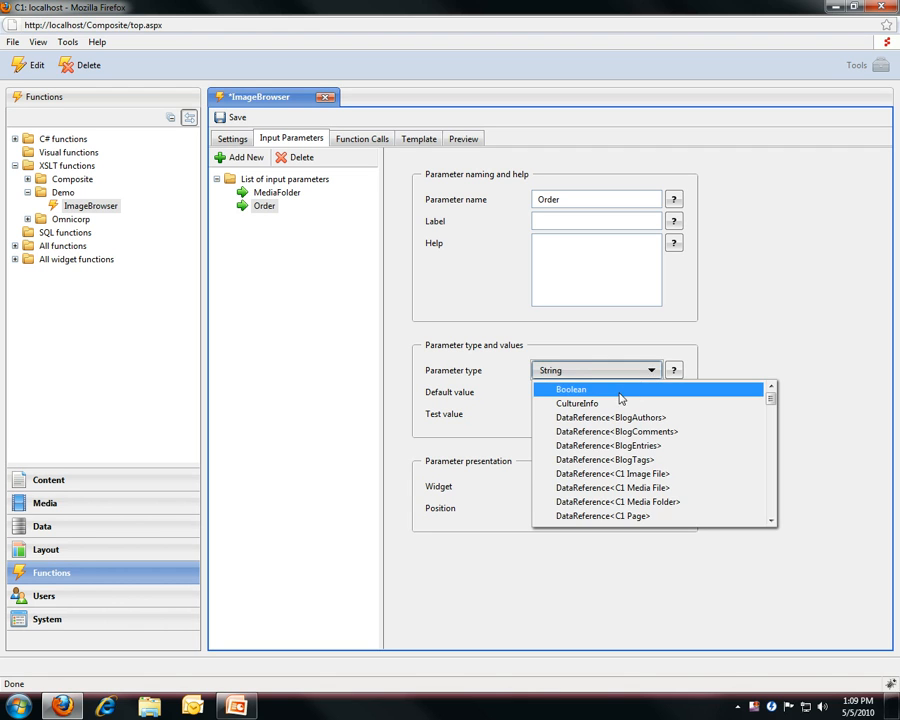
click(622, 390)
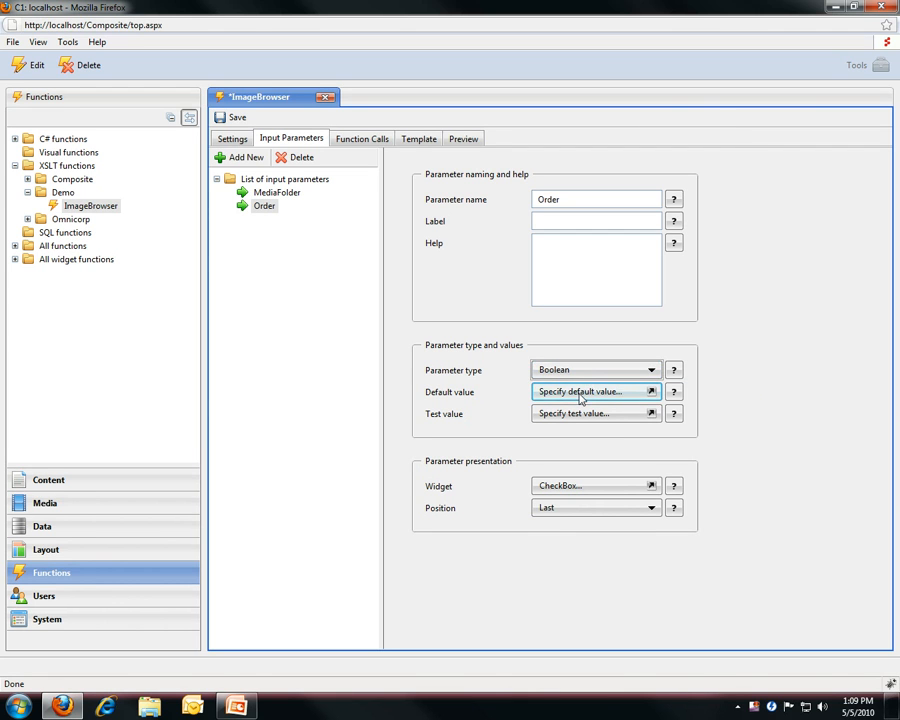
Give the Order parameter a default value using the Composite.Constant.Boolean function with a constant as its Value
click(580, 392)
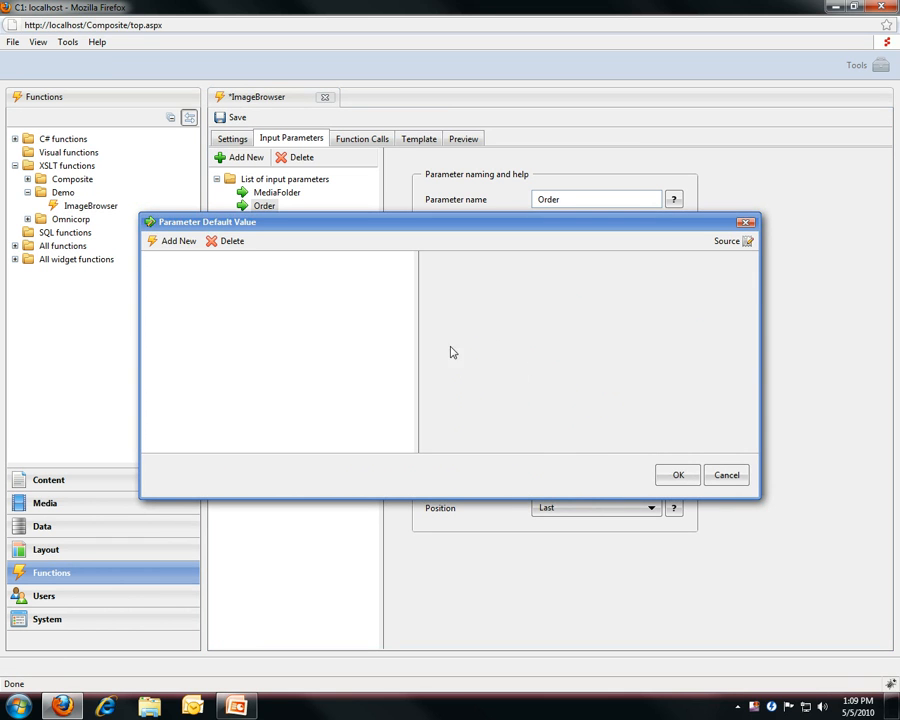
click(170, 243)
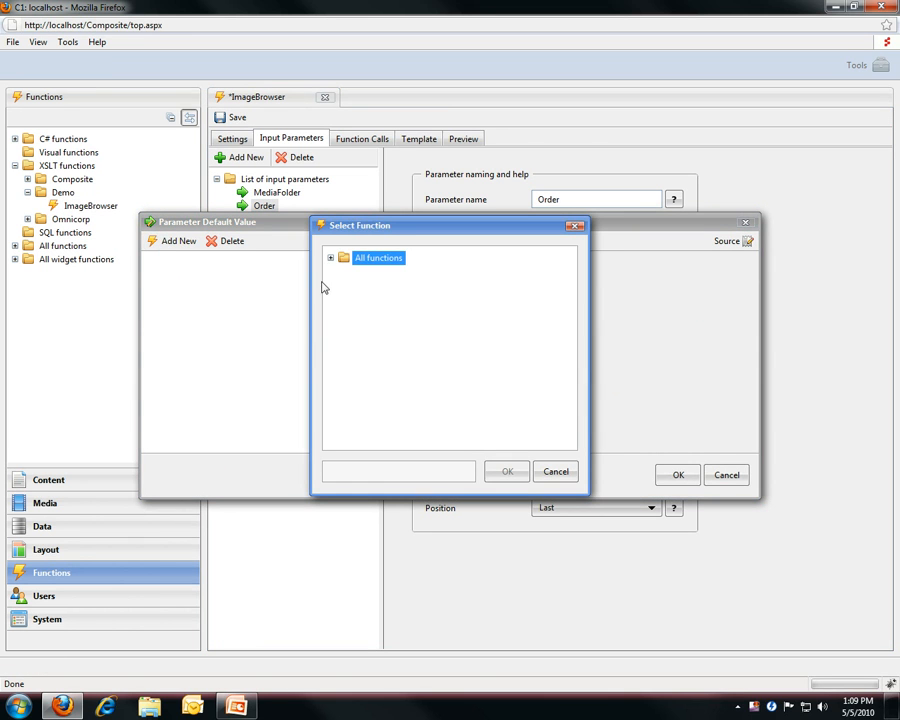
click(330, 258)
click(343, 271)
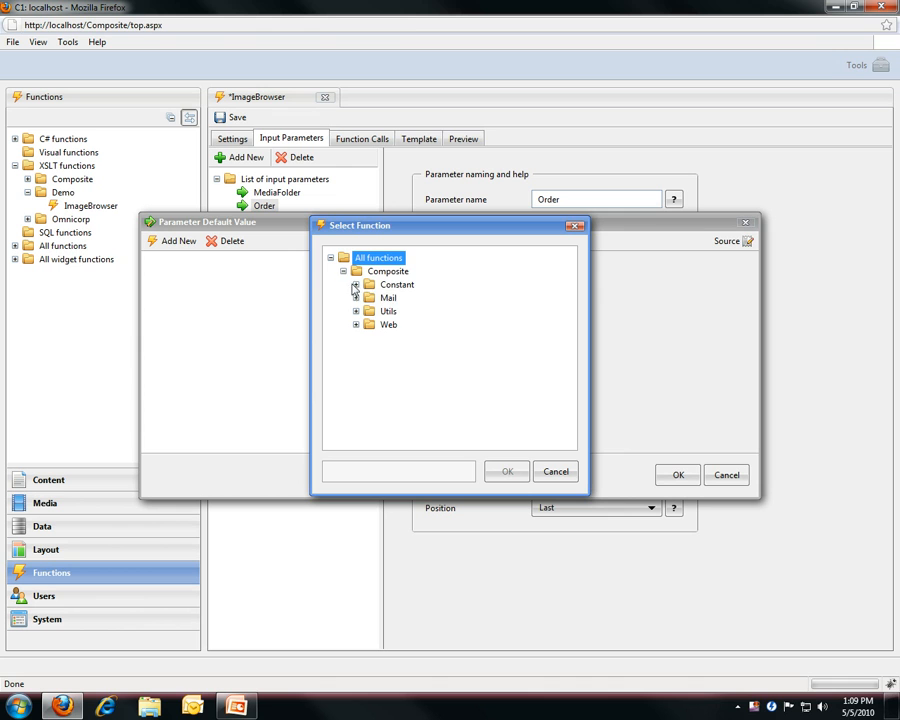
click(355, 285)
click(406, 298)
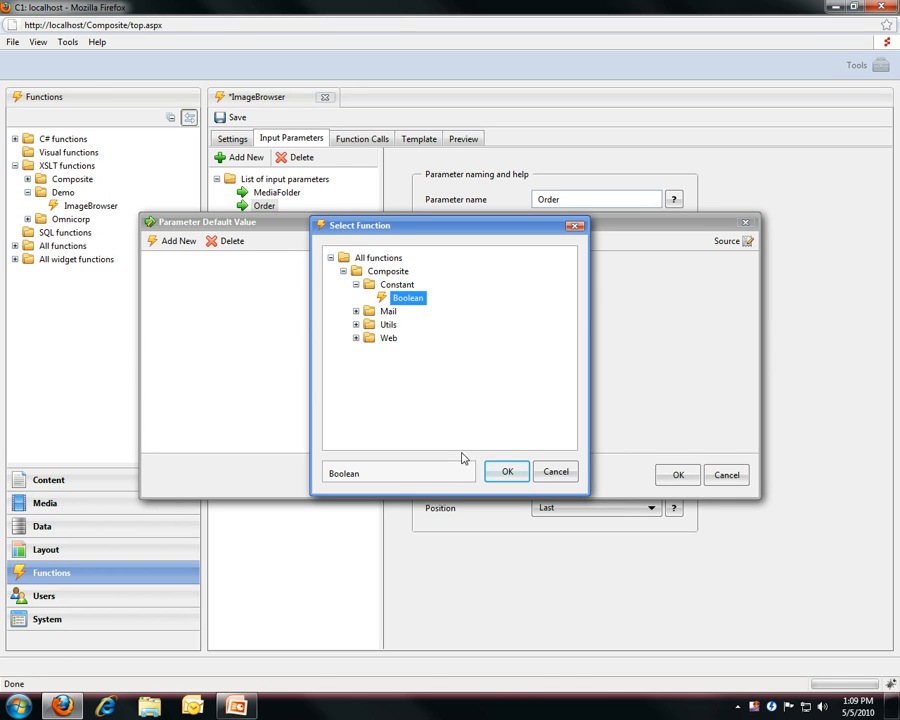
click(503, 473)
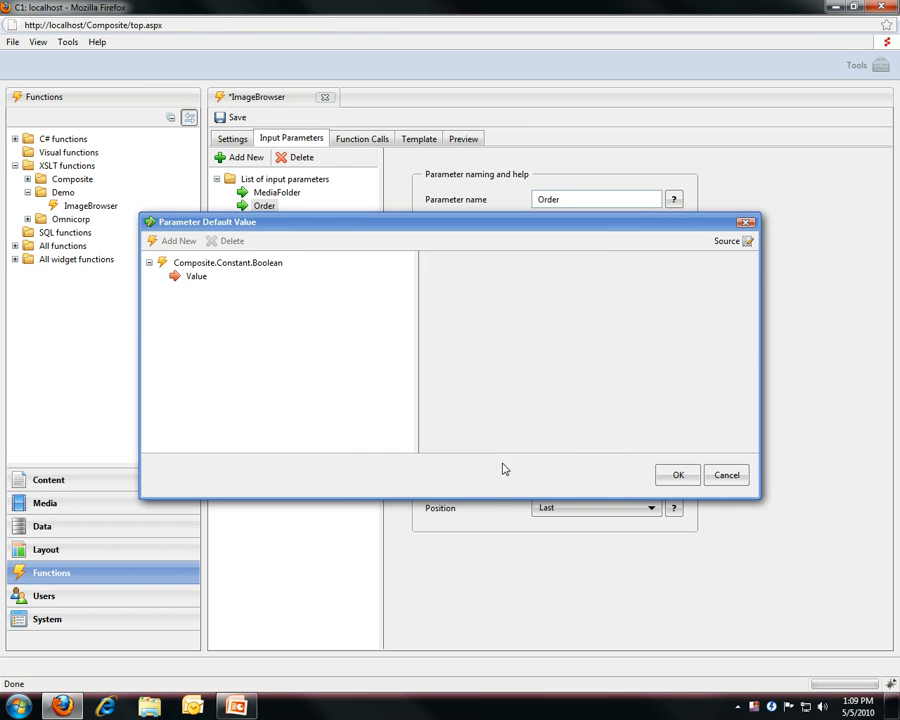
click(196, 277)
click(641, 380)
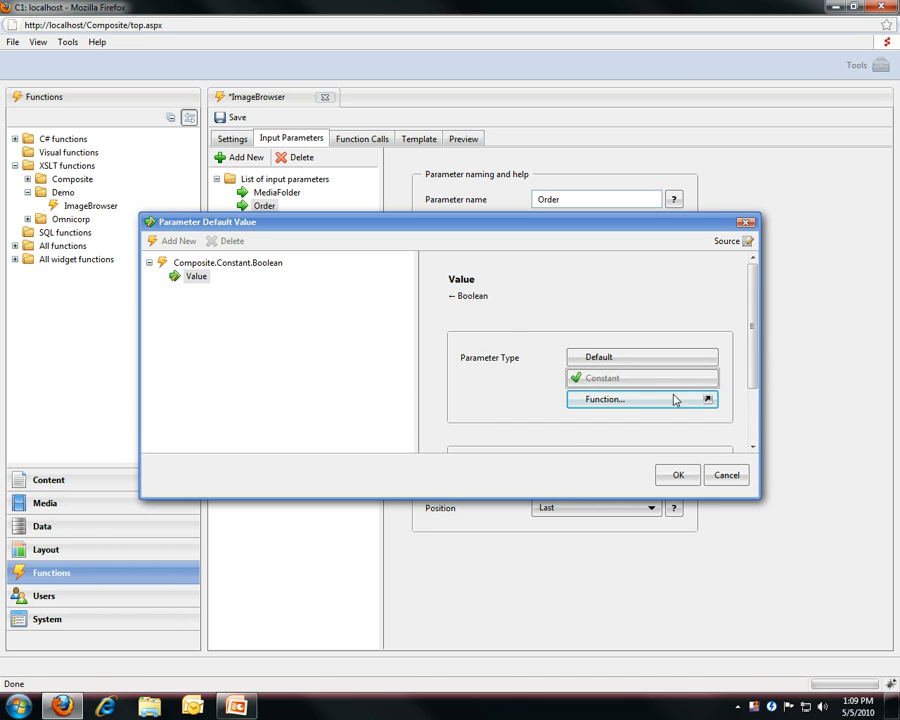
click(593, 420)
click(678, 475)
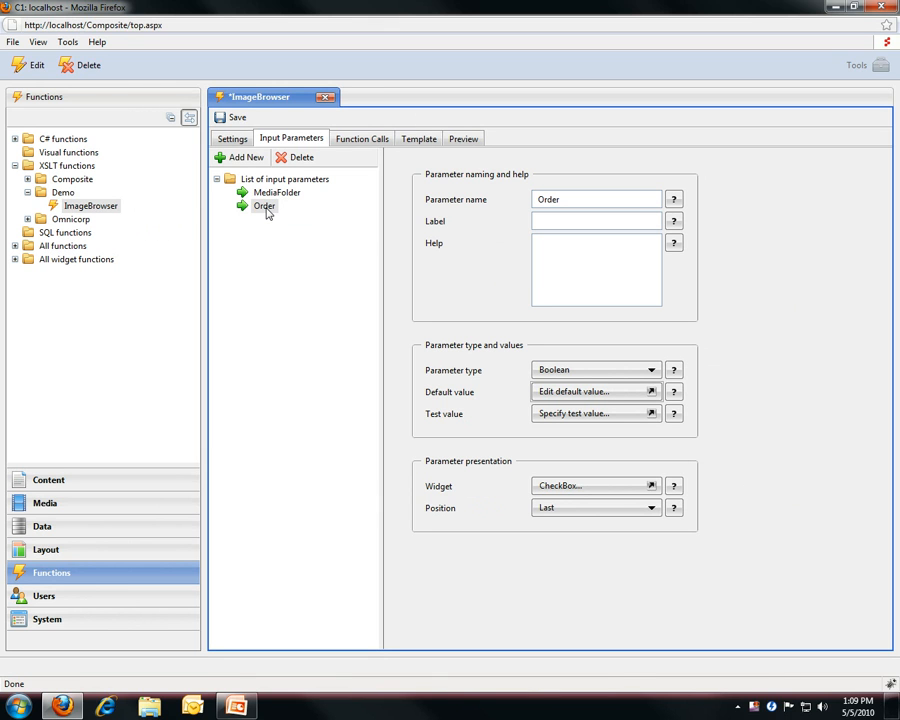
Bind the function call's Order ascending parameter to the Order input parameter
click(365, 141)
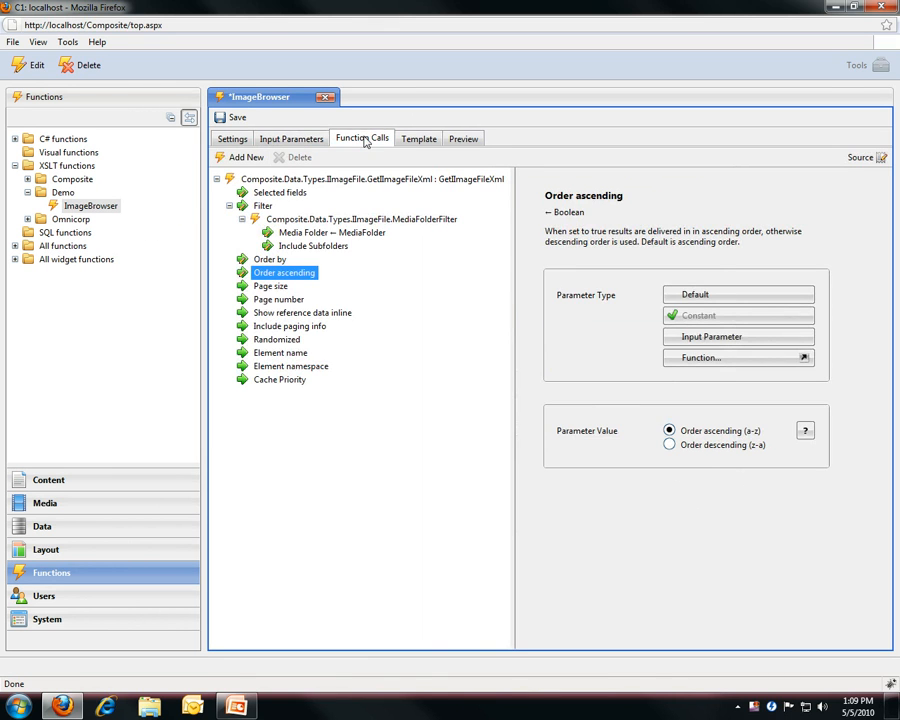
click(728, 339)
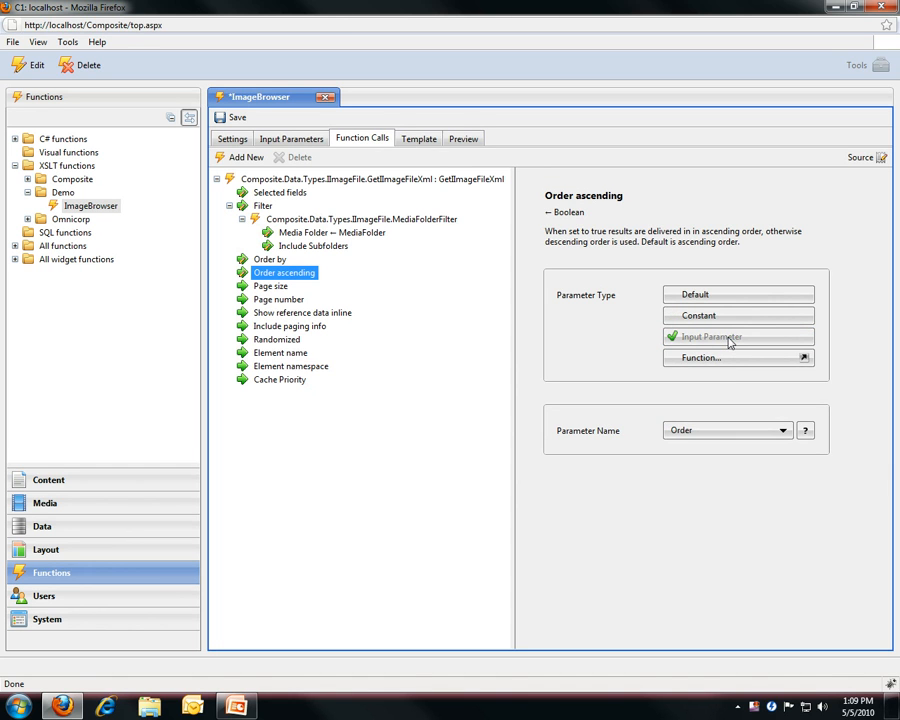
click(727, 433)
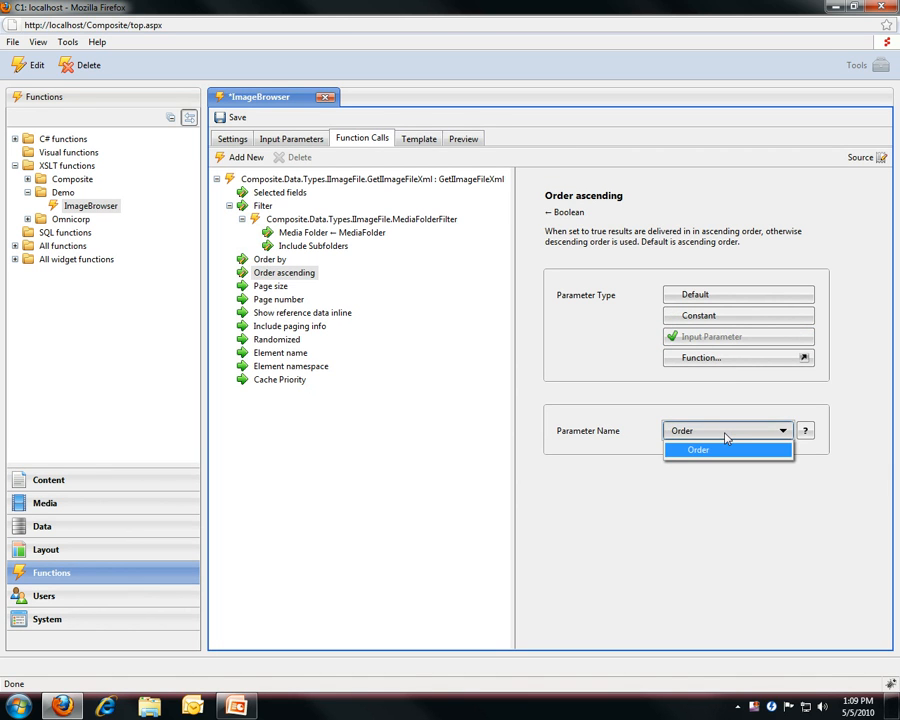
click(728, 433)
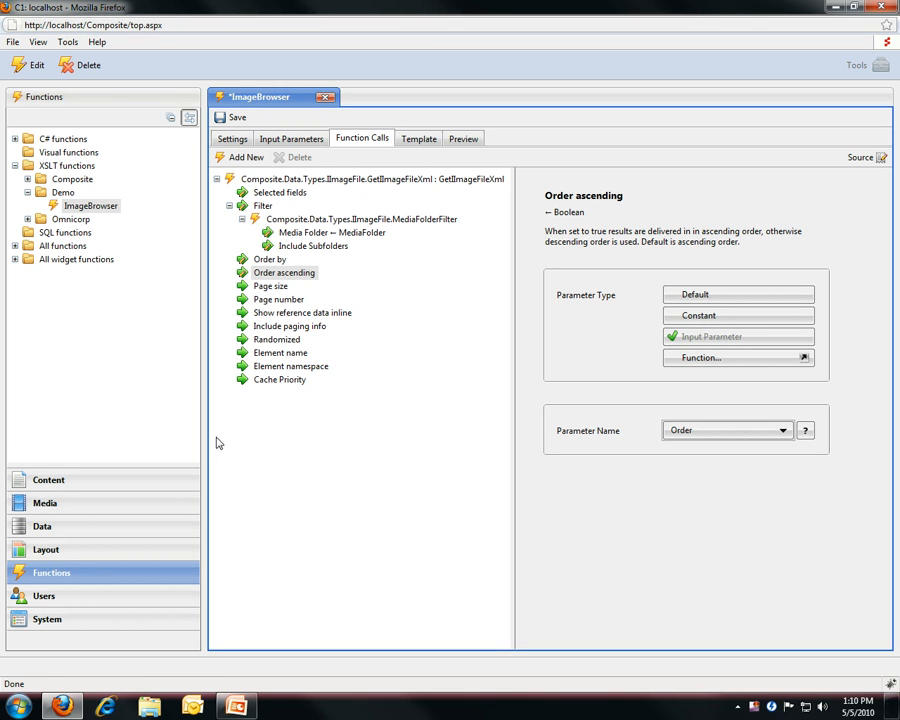
Open the website's Privacy page for editing from the Content section
click(141, 481)
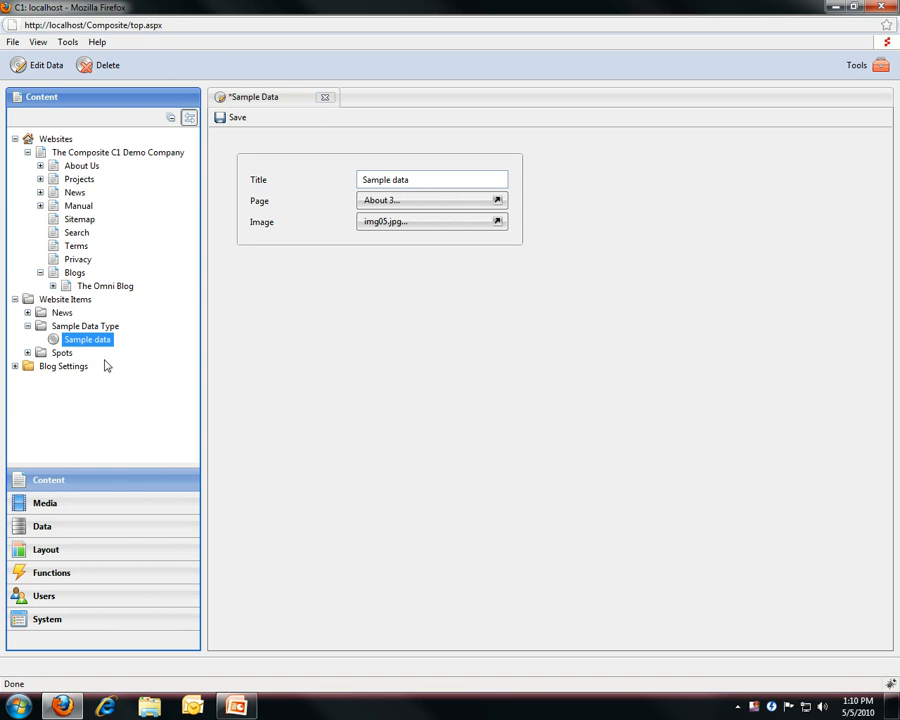
right_click(75, 259)
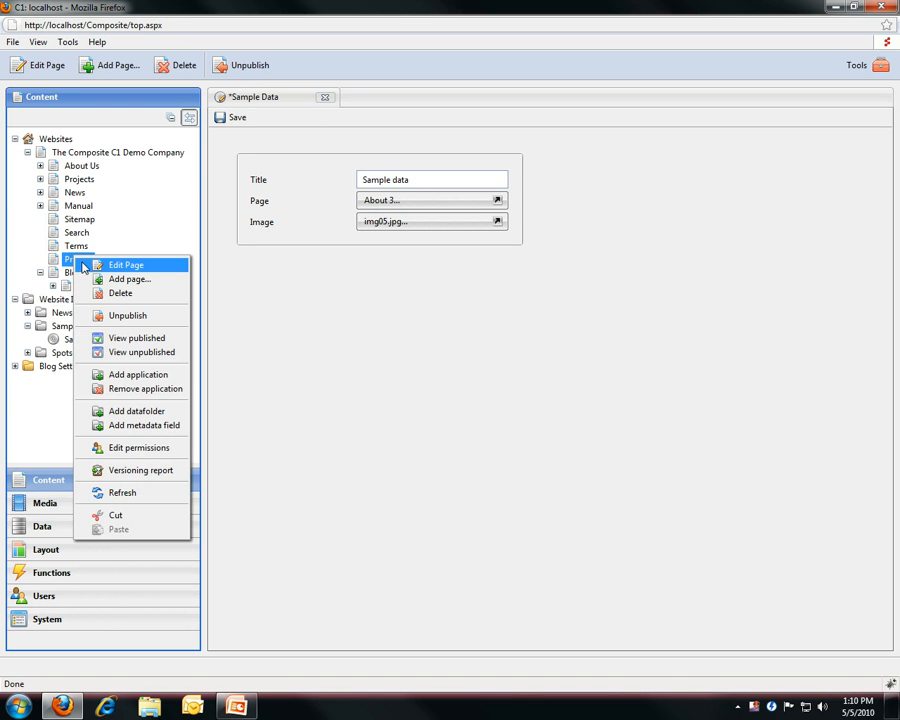
click(124, 264)
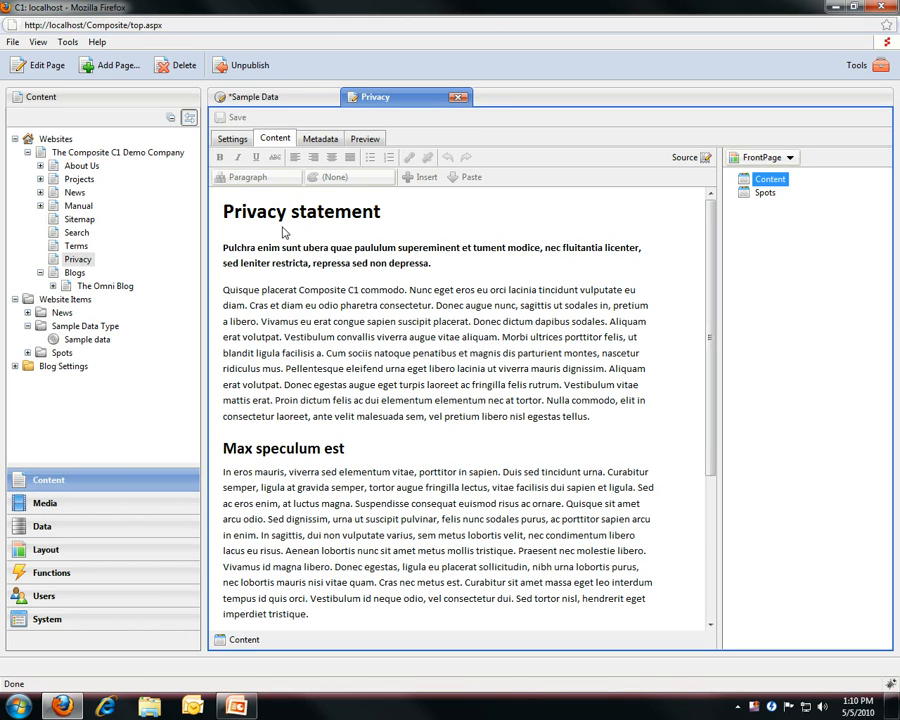
Change the Privacy page's page type to News Page in its general settings
click(232, 139)
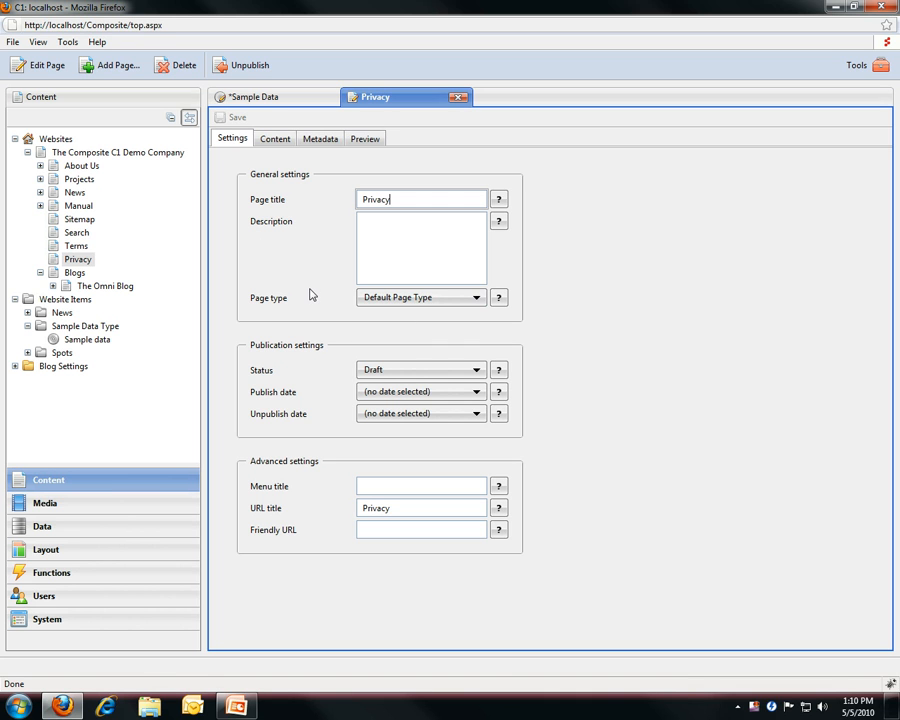
click(360, 299)
click(460, 300)
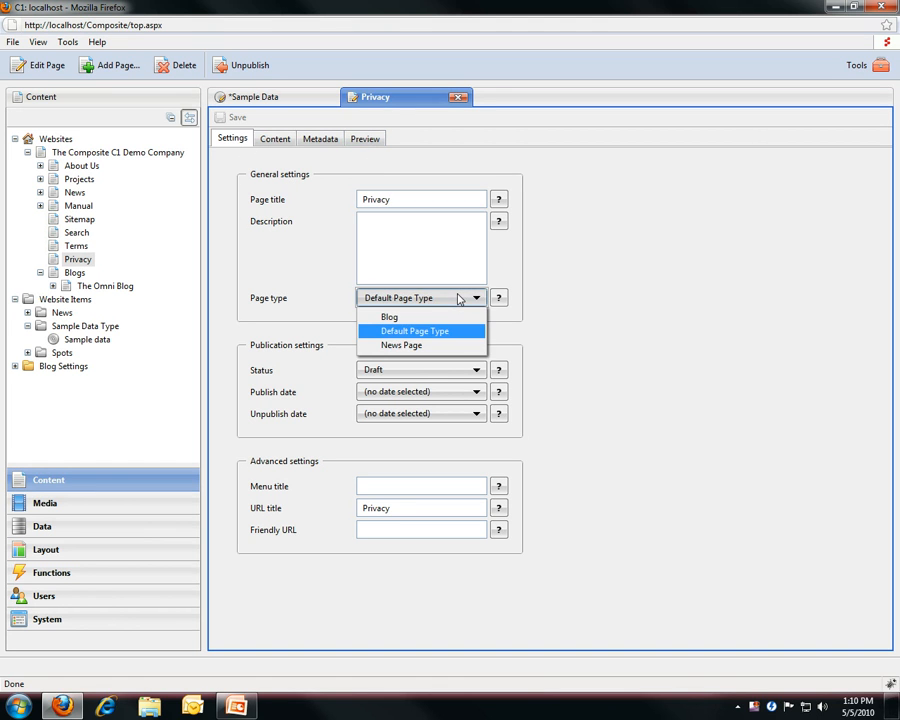
click(461, 346)
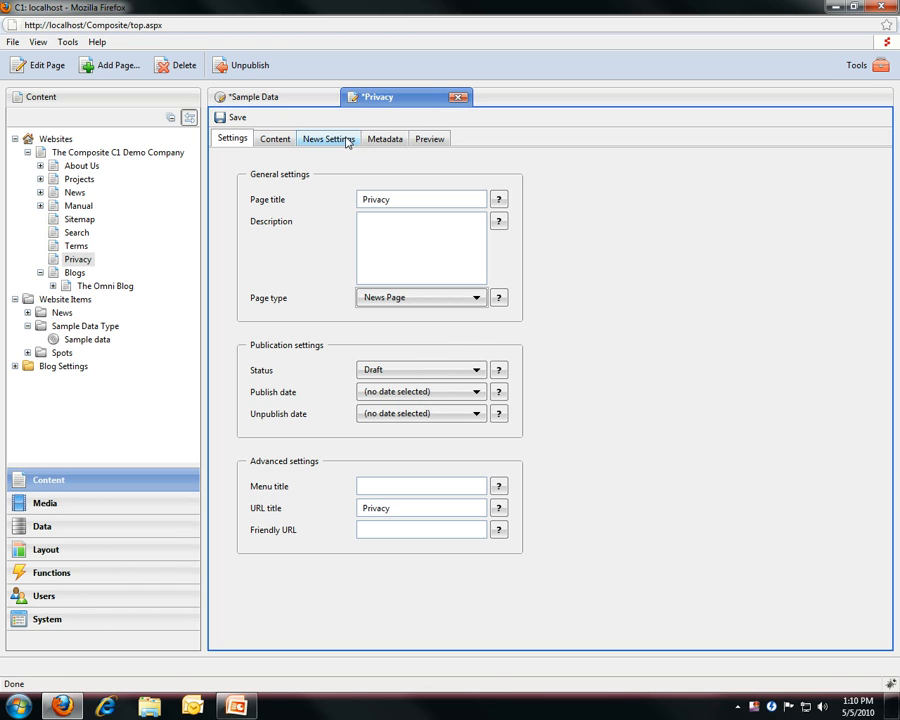
Fill in the page's news settings with teaser headline "vcxvcxv", teaser text "cvxcvzx" and news date May 12, 2010
click(337, 143)
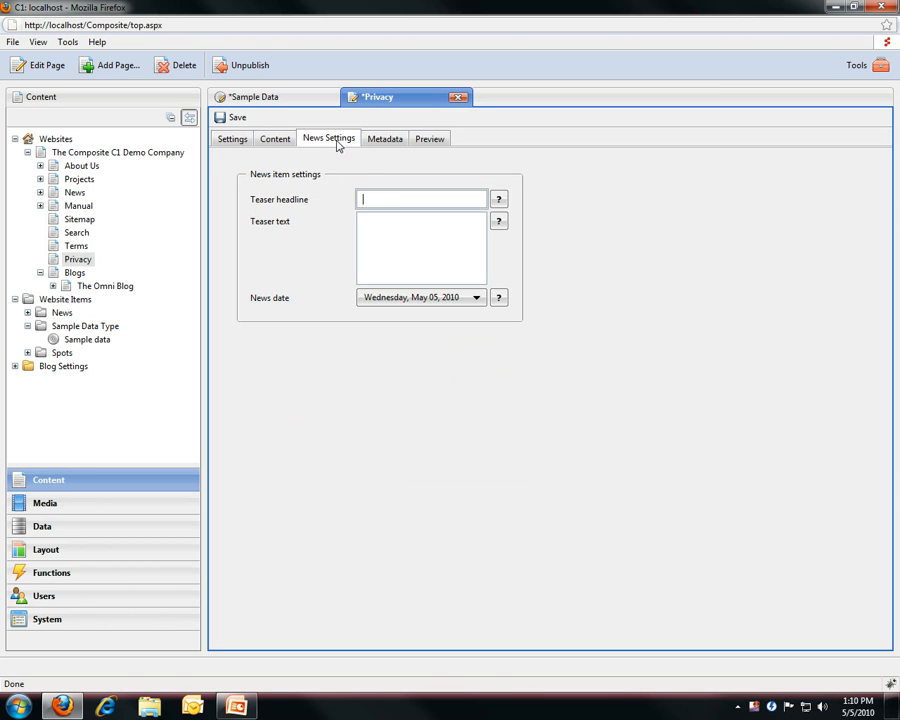
click(361, 198)
text(vcxvcxv)
click(411, 241)
text(cvxcvzx)
click(450, 297)
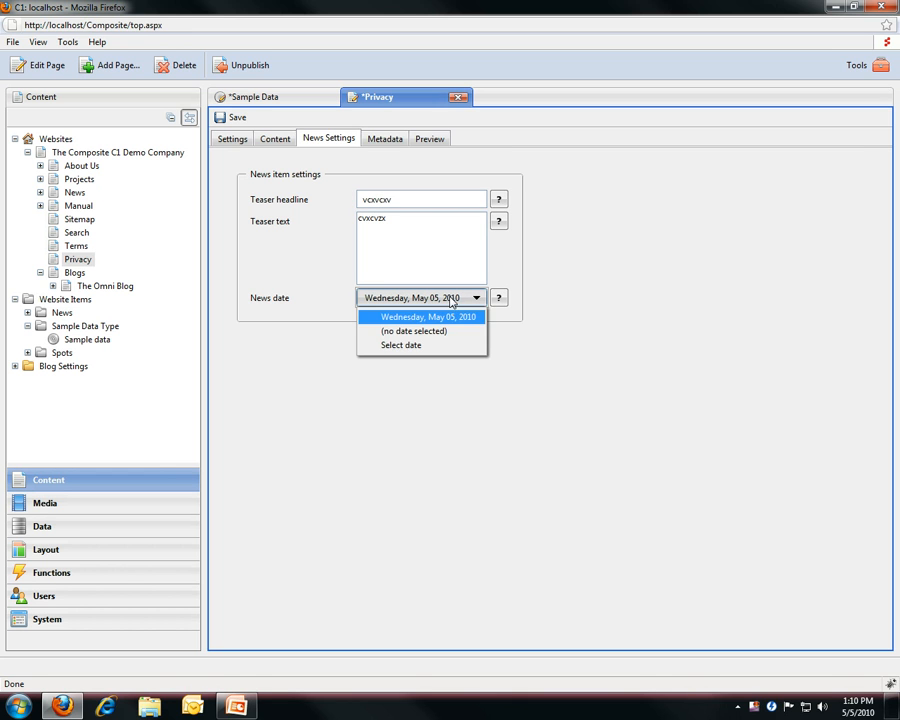
click(443, 344)
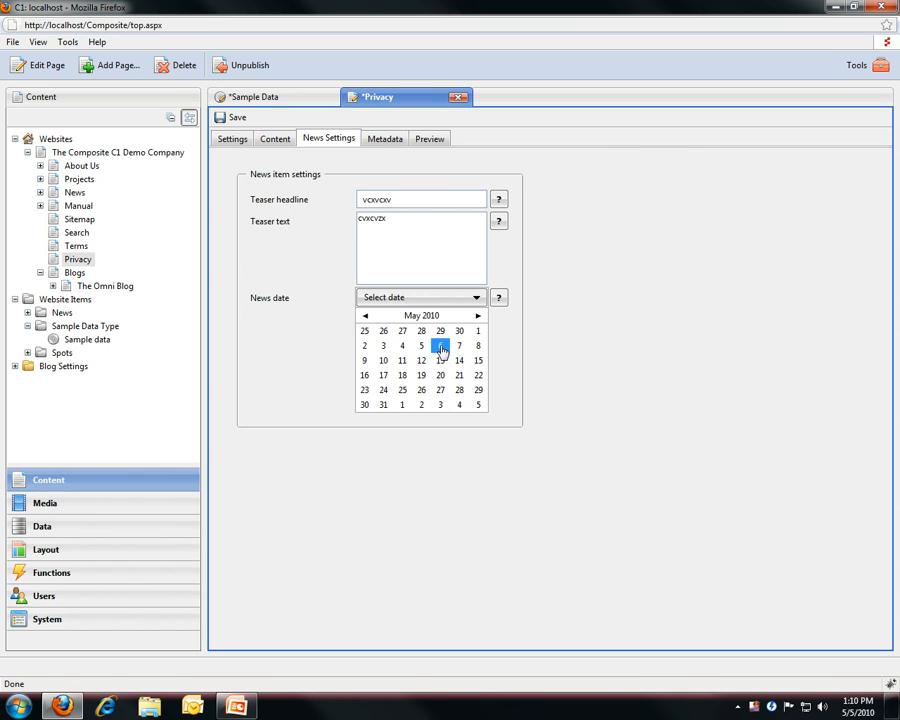
click(424, 362)
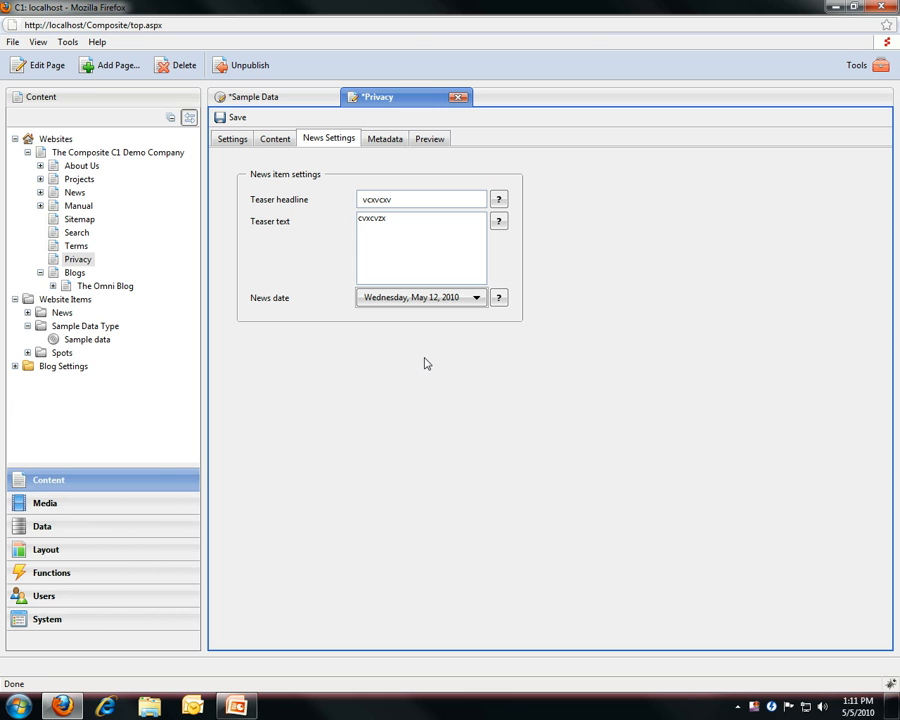
key(alt+Tab)
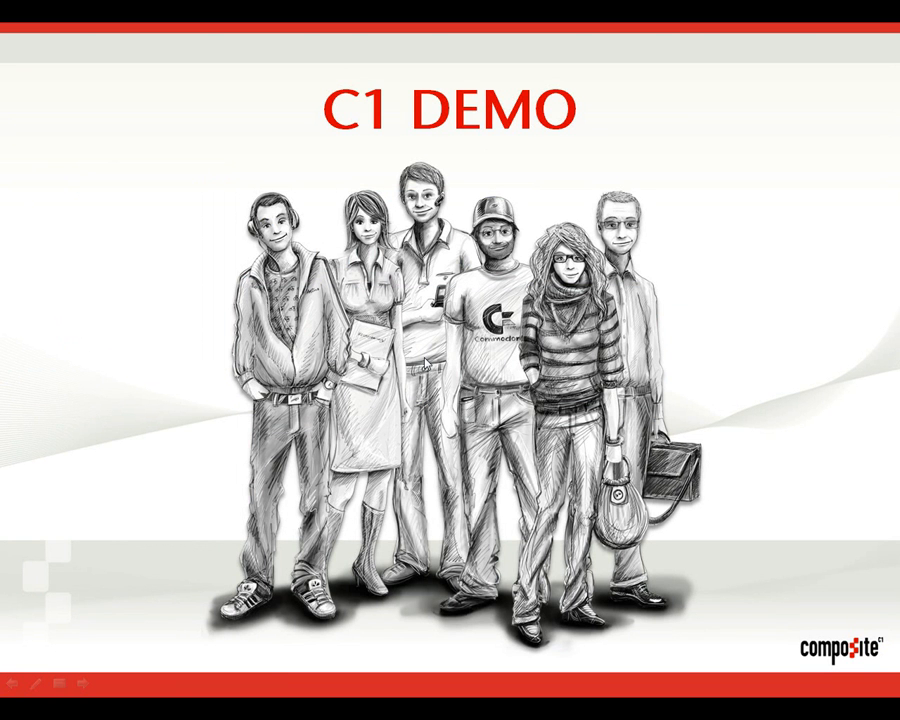
click(425, 363)
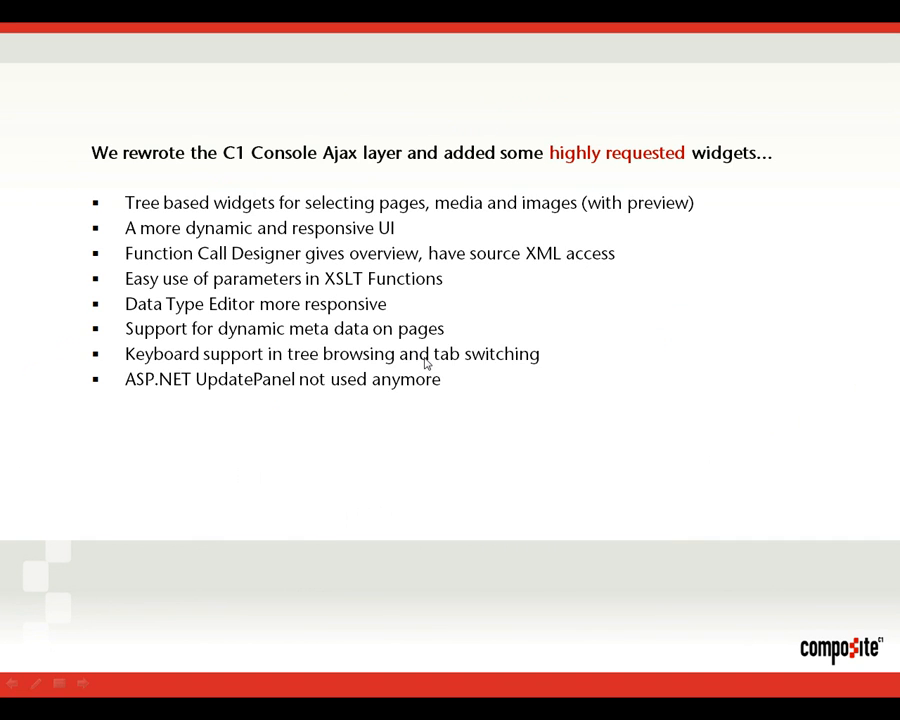